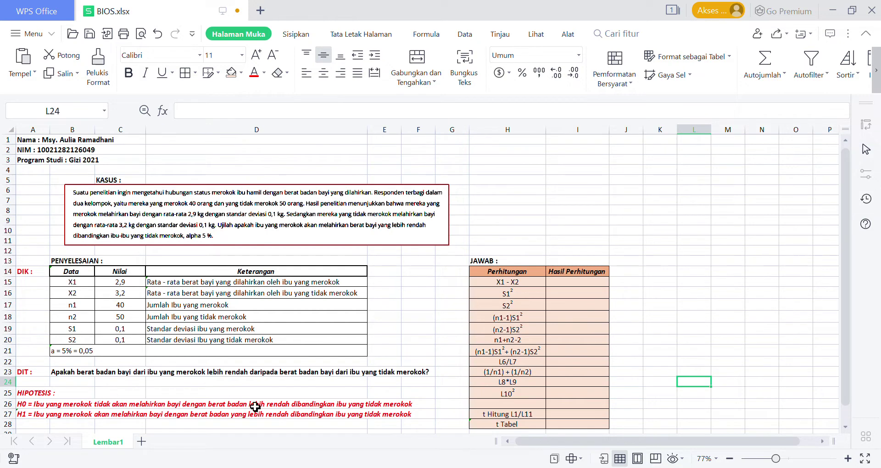
- Begin a formula in the result cell for X1 - X2, I15
{"action": "left_click", "coordinate": [572, 283]}
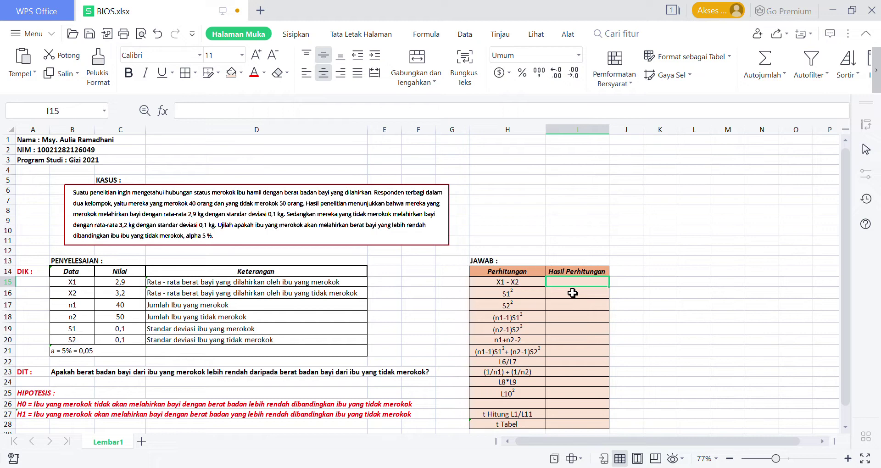
{"action": "type", "text": "="}
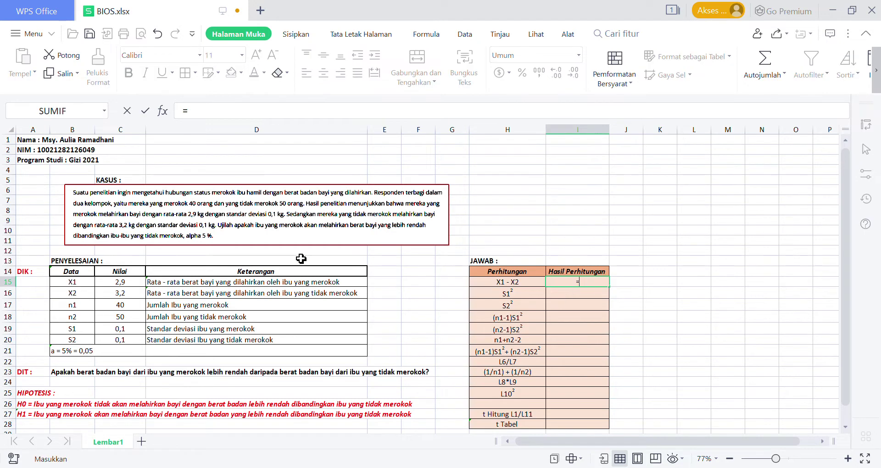
{"action": "left_click_drag", "start_coordinate": [126, 282], "coordinate": [399, 308]}
{"action": "key", "text": "BackSpace"}
{"action": "key", "text": "BackSpace"}
{"action": "key", "text": "BackSpace"}
{"action": "key", "text": "BackSpace"}
{"action": "key", "text": "BackSpace"}
{"action": "key", "text": "BackSpace"}
{"action": "left_click", "coordinate": [91, 286]}
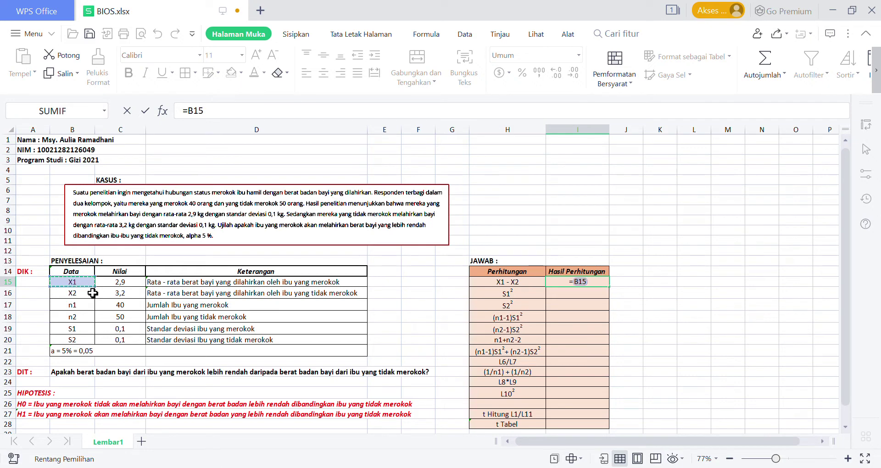
{"action": "type", "text": "-"}
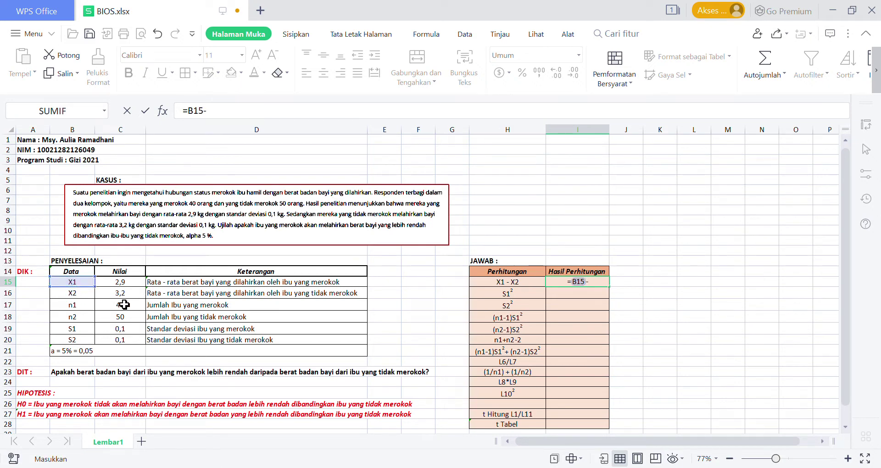
{"action": "key", "text": "BackSpace"}
{"action": "key", "text": "BackSpace"}
{"action": "key", "text": "BackSpace"}
{"action": "key", "text": "BackSpace"}
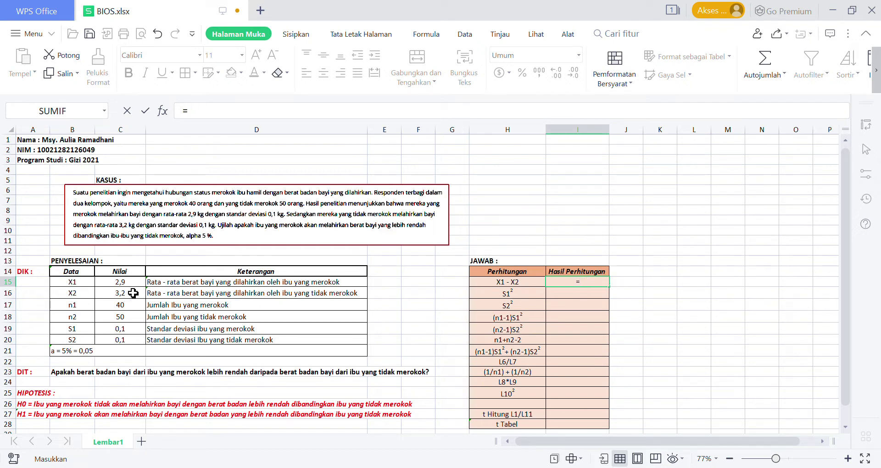
- Complete the X1 - X2 formula in I15 as =C15-C16, subtracting the second mean from the first
{"action": "left_click", "coordinate": [133, 287]}
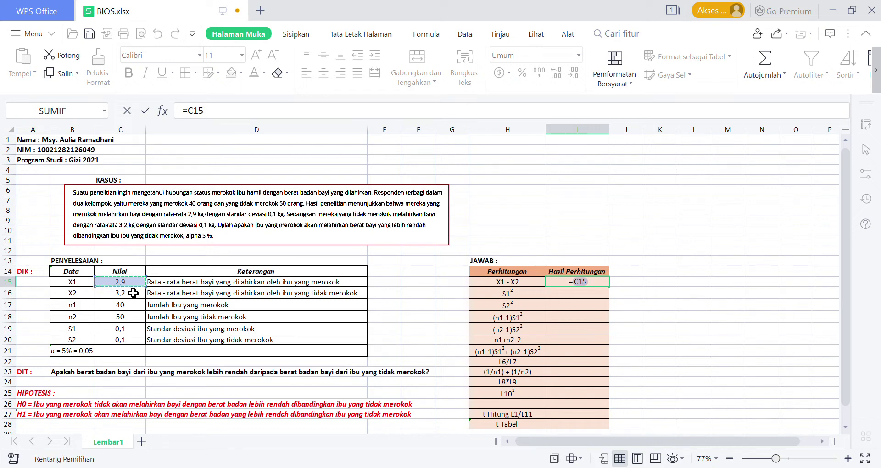
{"action": "type", "text": "-"}
{"action": "left_click", "coordinate": [132, 298]}
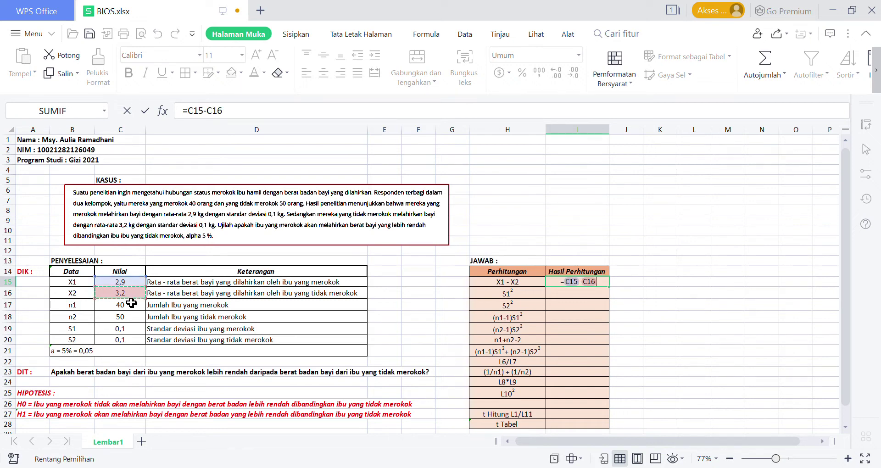
{"action": "key", "text": "Return"}
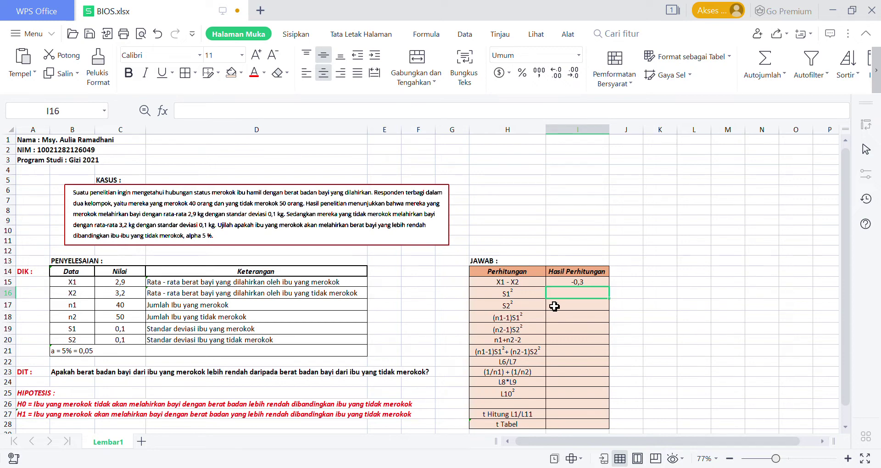
- Calculate S1 squared in I16 with the formula =C19^2
{"action": "type", "text": "="}
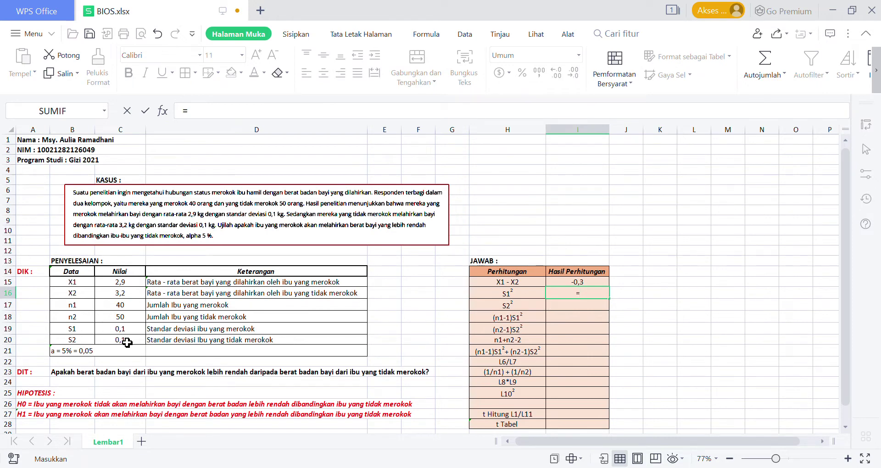
{"action": "left_click", "coordinate": [120, 328]}
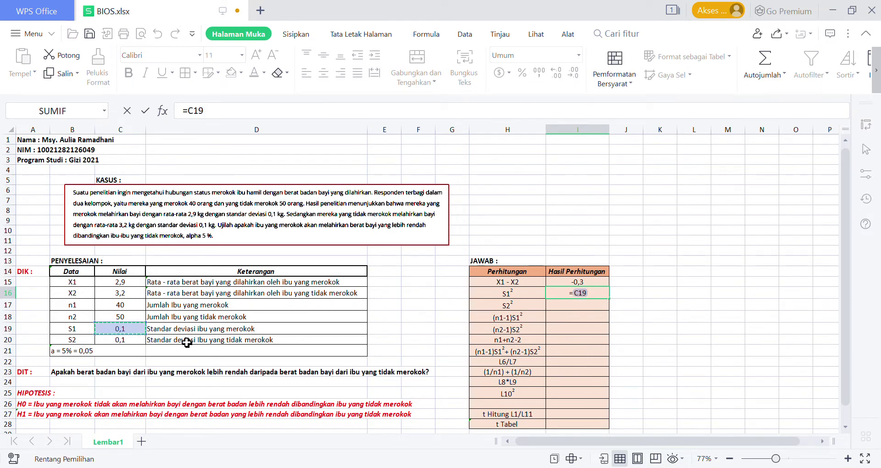
{"action": "type", "text": "^2"}
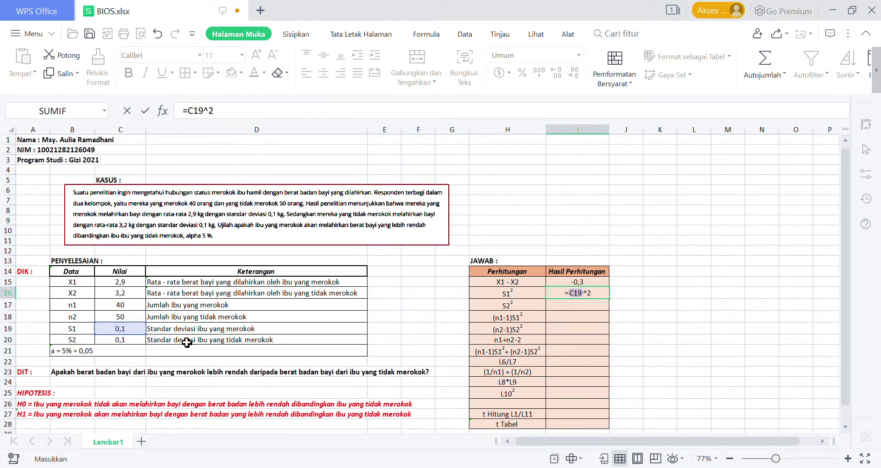
{"action": "key", "text": "Return"}
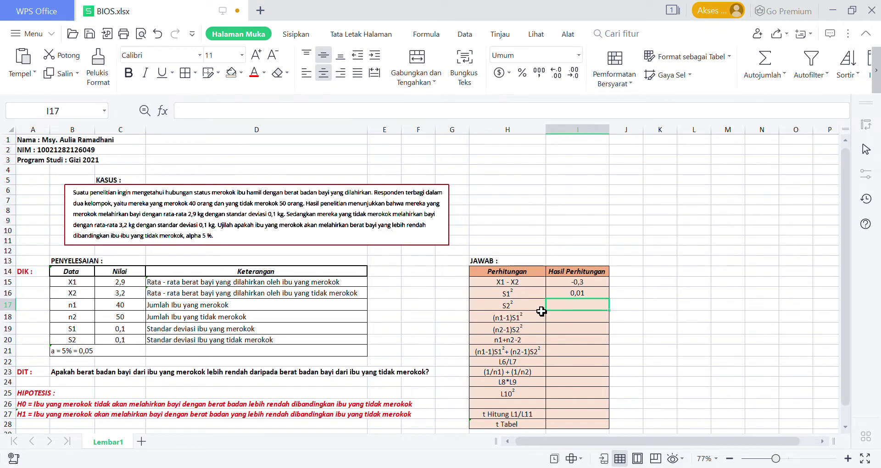
- Calculate S2 squared in I17 with the formula =C20^2
{"action": "type", "text": "="}
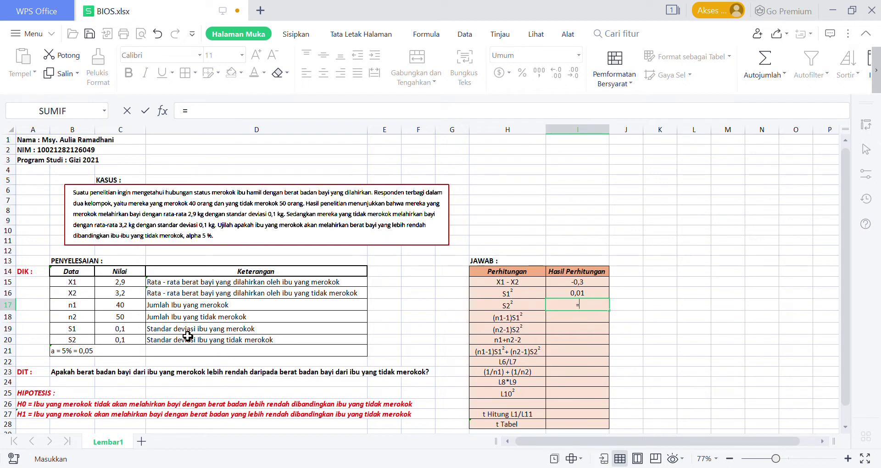
{"action": "left_click", "coordinate": [135, 351]}
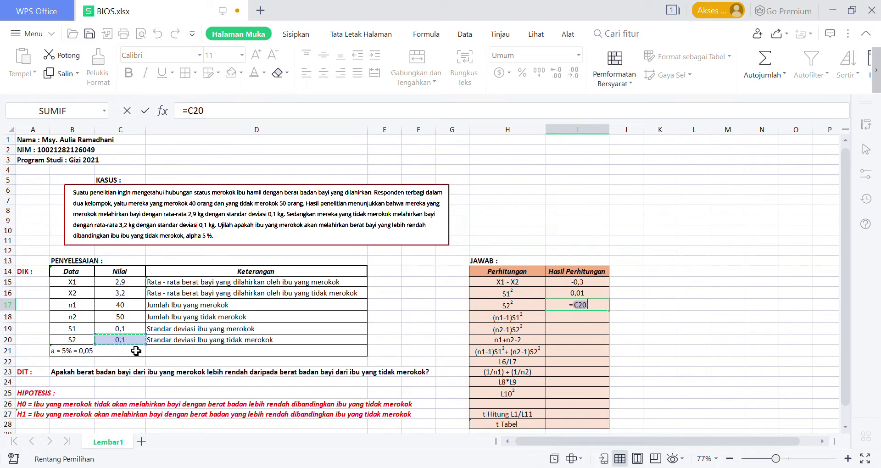
{"action": "type", "text": "^"}
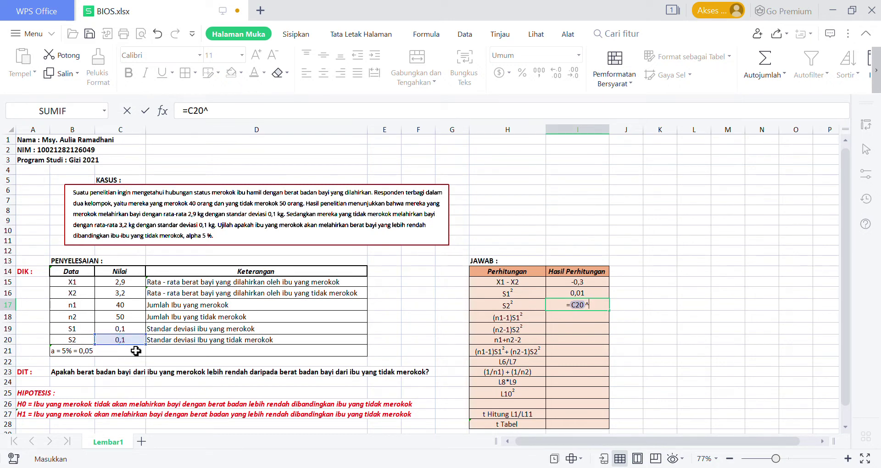
{"action": "type", "text": "2"}
{"action": "key", "text": "Return"}
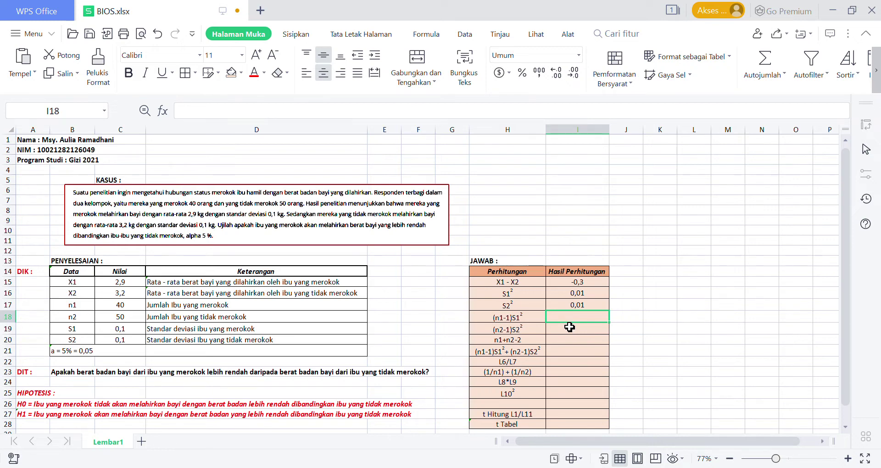
- Calculate (n1-1)S1² in I18 with the formula =(C17-1)*C19^2
{"action": "type", "text": "="}
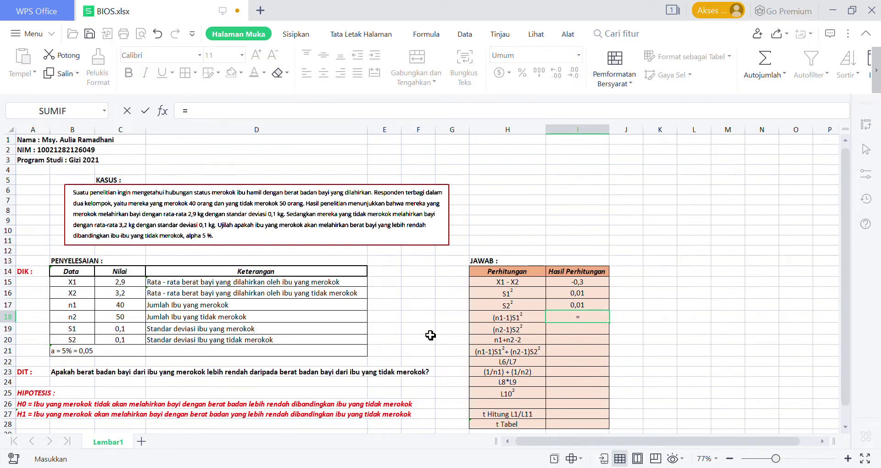
{"action": "left_click", "coordinate": [120, 304]}
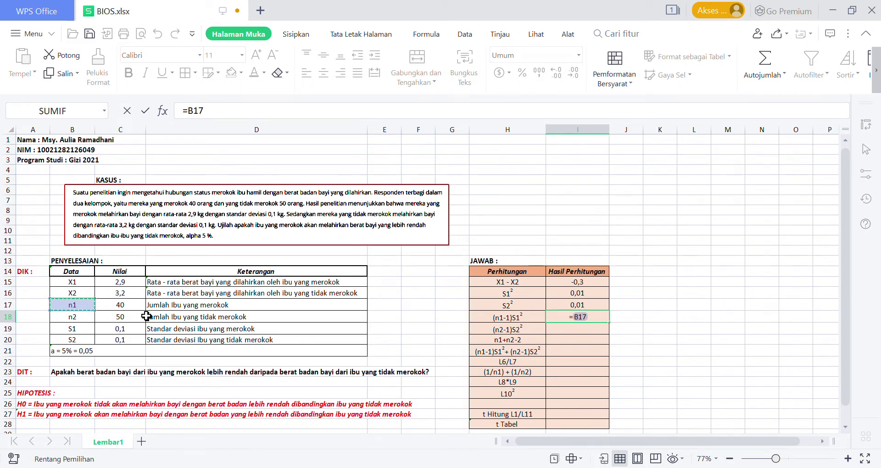
{"action": "left_click", "coordinate": [582, 326]}
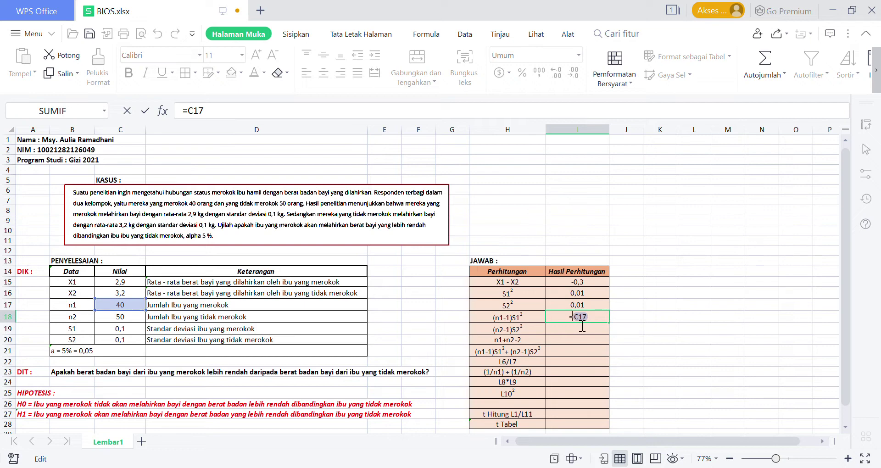
{"action": "type", "text": "("}
{"action": "left_click", "coordinate": [604, 323]}
{"action": "type", "text": "-1"}
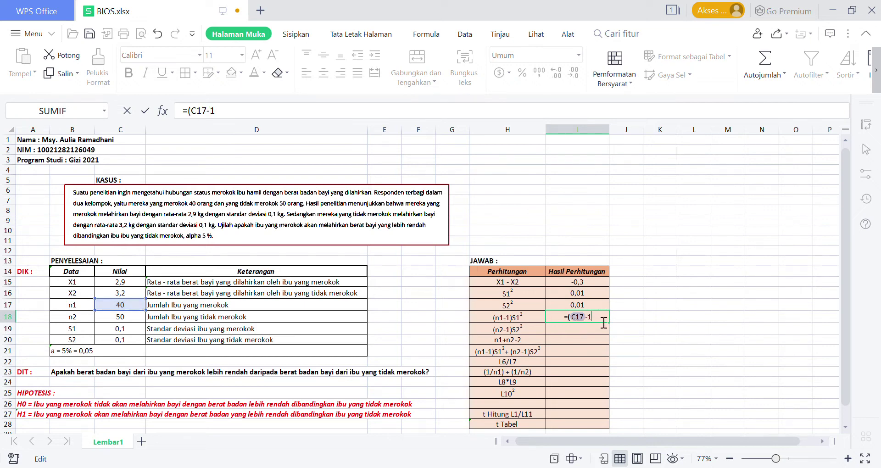
{"action": "type", "text": ")*"}
{"action": "left_click", "coordinate": [136, 330]}
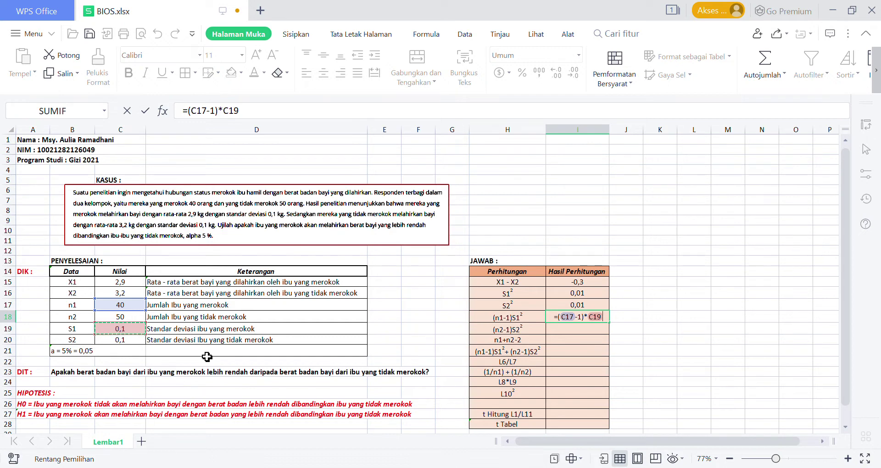
{"action": "type", "text": "^2"}
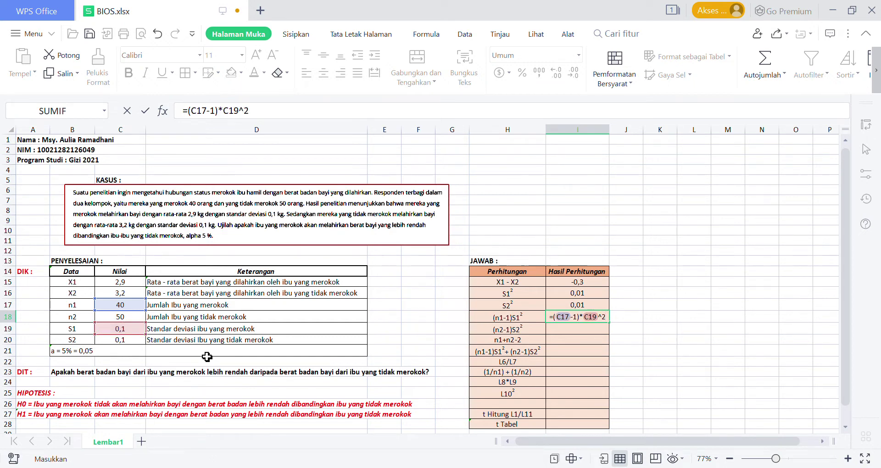
{"action": "key", "text": "Return"}
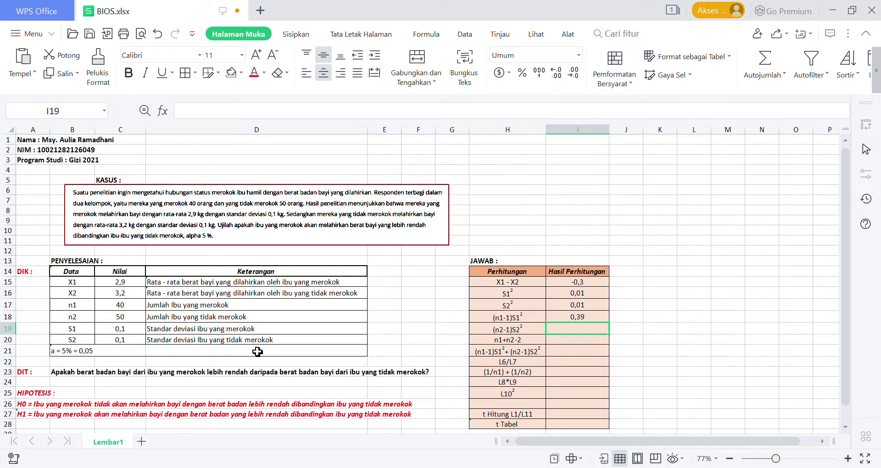
{"action": "type", "text": "="}
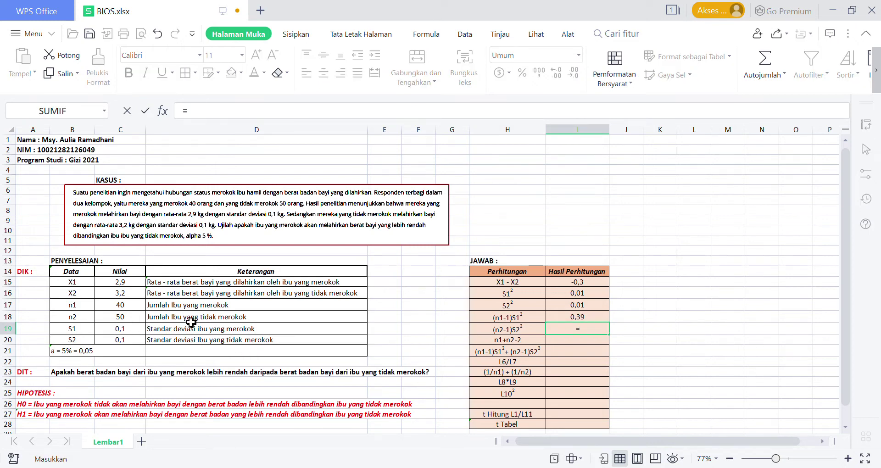
{"action": "left_click", "coordinate": [136, 322]}
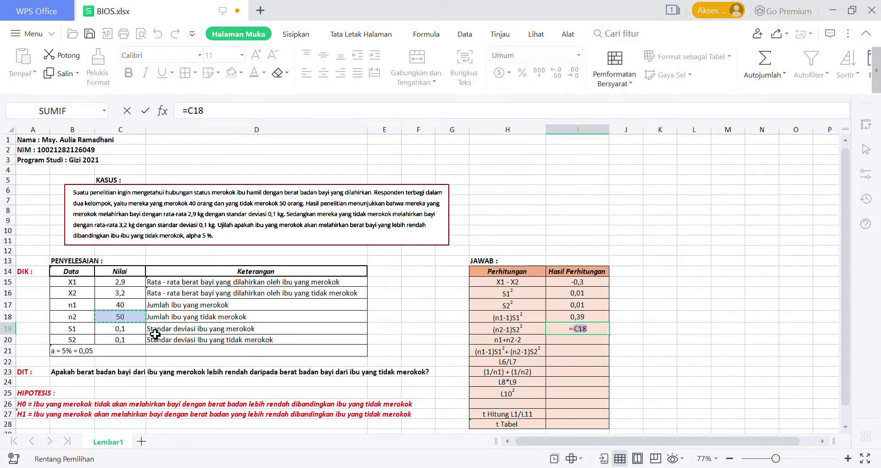
{"action": "left_click", "coordinate": [581, 334]}
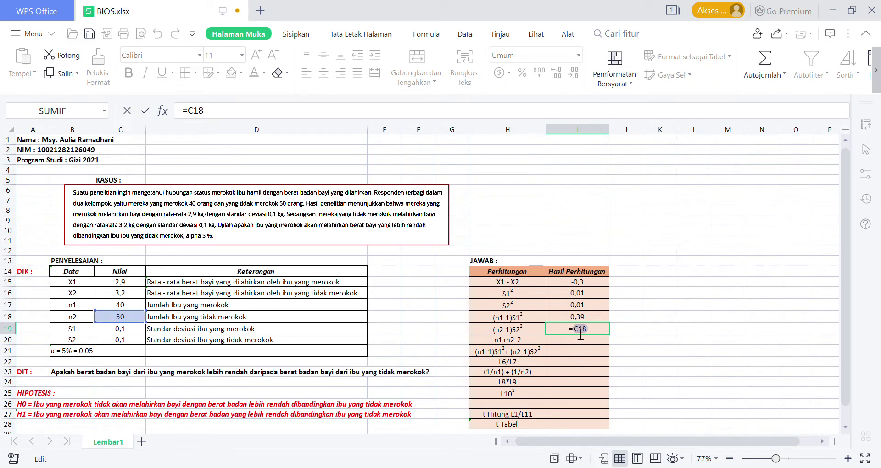
{"action": "type", "text": "(C18-1"}
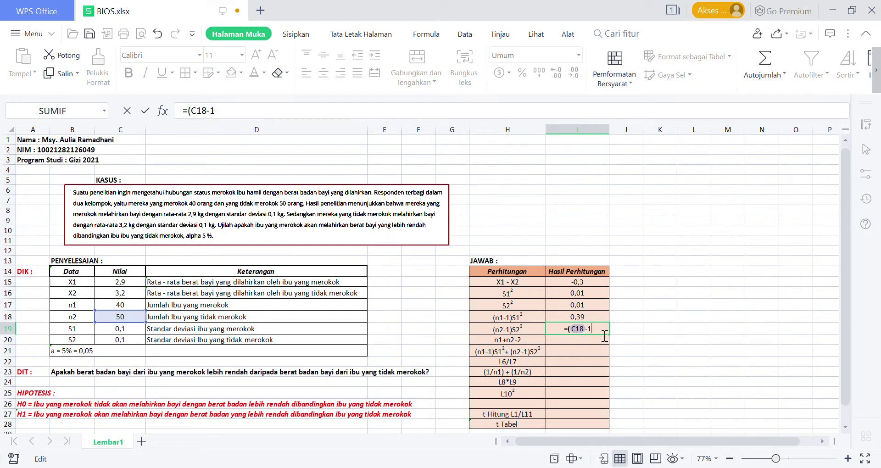
{"action": "type", "text": ")"}
{"action": "left_click", "coordinate": [132, 344]}
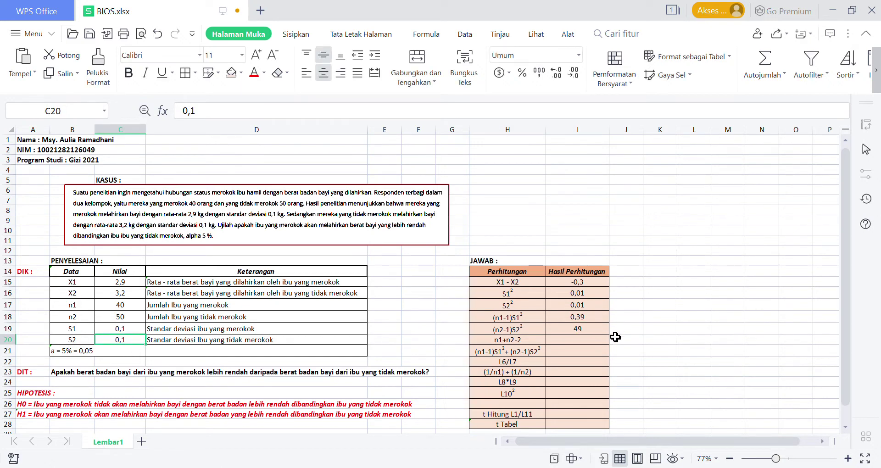
{"action": "left_click", "coordinate": [599, 330]}
{"action": "key", "text": "BackSpace"}
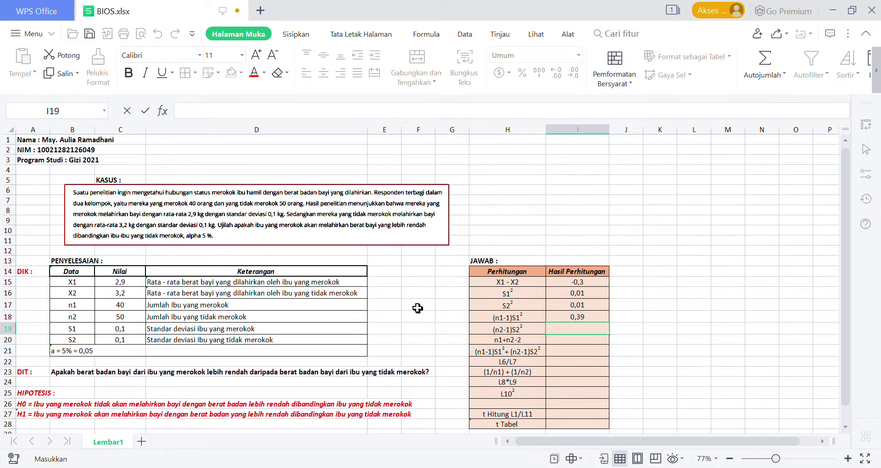
- Calculate (n2-1)S2² in I19 with the formula =(C18-1)*C20^2
{"action": "type", "text": "="}
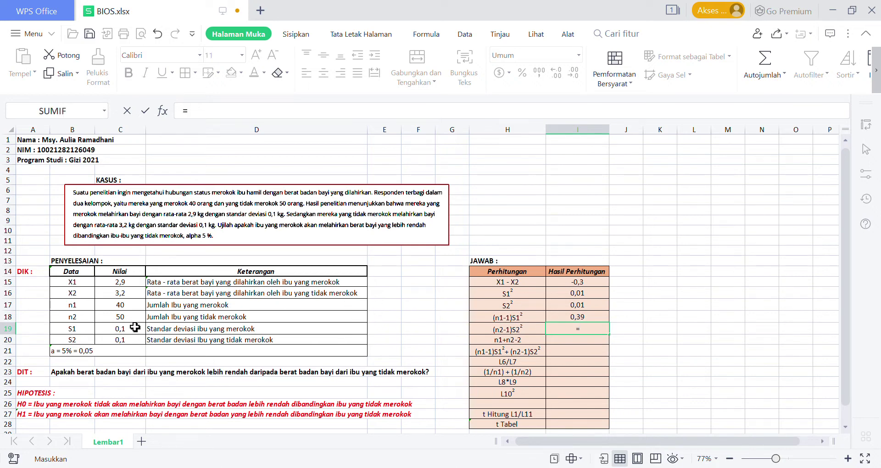
{"action": "left_click", "coordinate": [134, 320]}
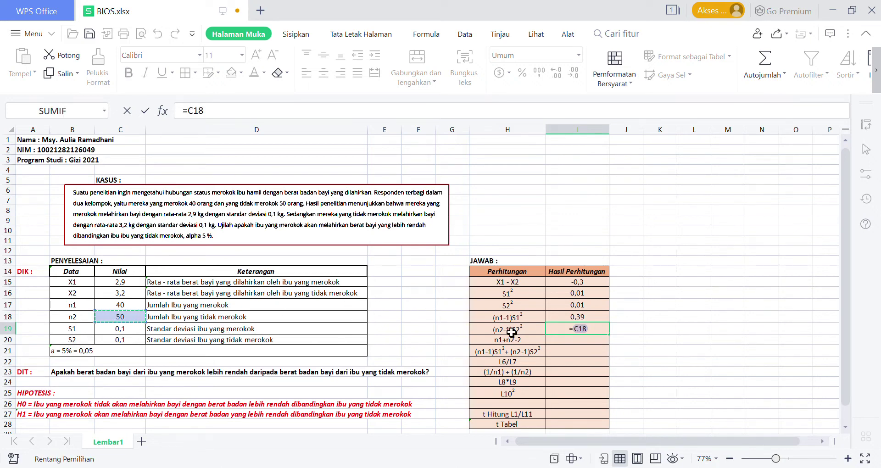
{"action": "left_click", "coordinate": [579, 332]}
{"action": "type", "text": "("}
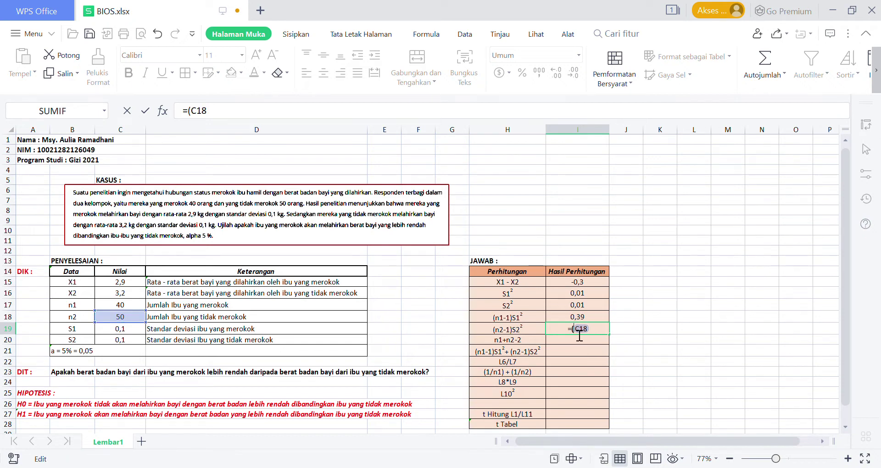
{"action": "left_click", "coordinate": [598, 335]}
{"action": "type", "text": "-1"}
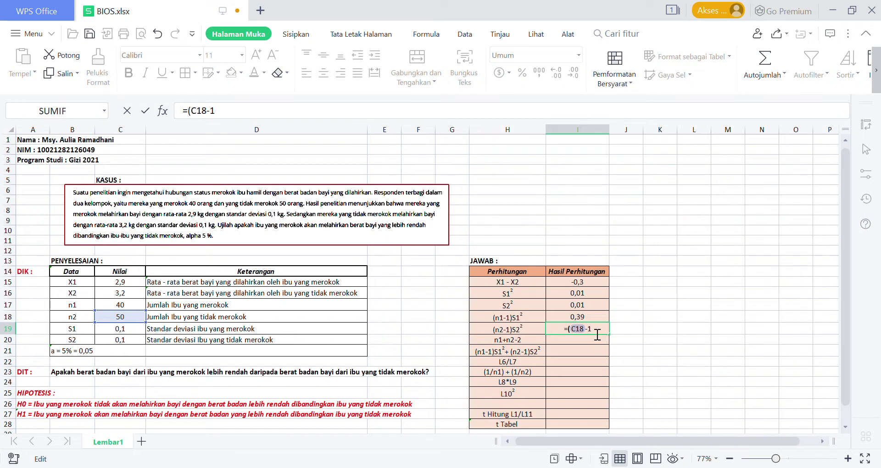
{"action": "type", "text": ")"}
{"action": "type", "text": "*"}
{"action": "left_click", "coordinate": [123, 342]}
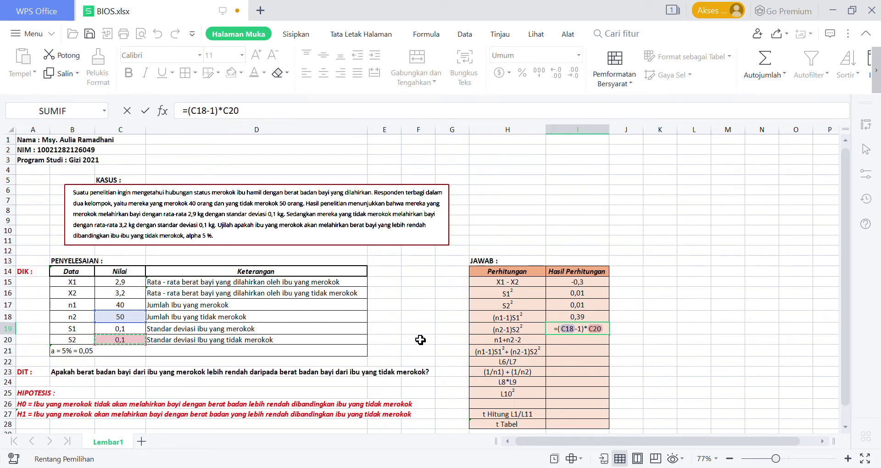
{"action": "type", "text": "^2"}
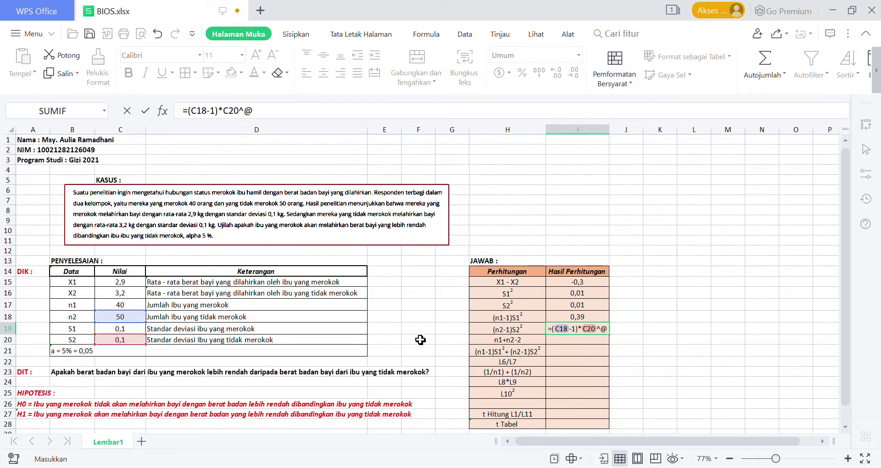
{"action": "key", "text": "Return"}
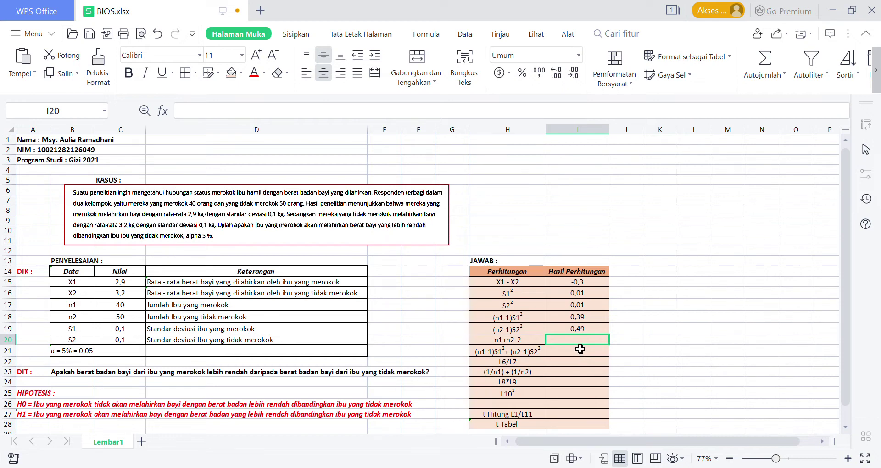
- Calculate n1+n2-2 in I20 with the formula =C17+C18-2
{"action": "type", "text": "="}
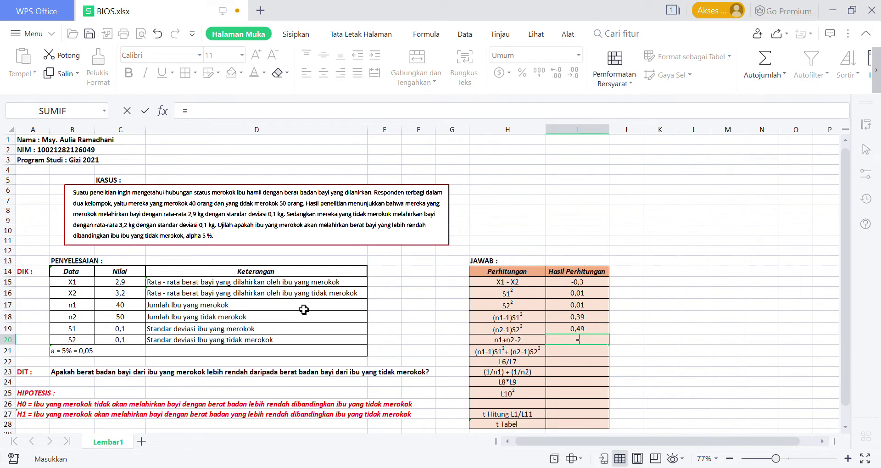
{"action": "left_click", "coordinate": [137, 306]}
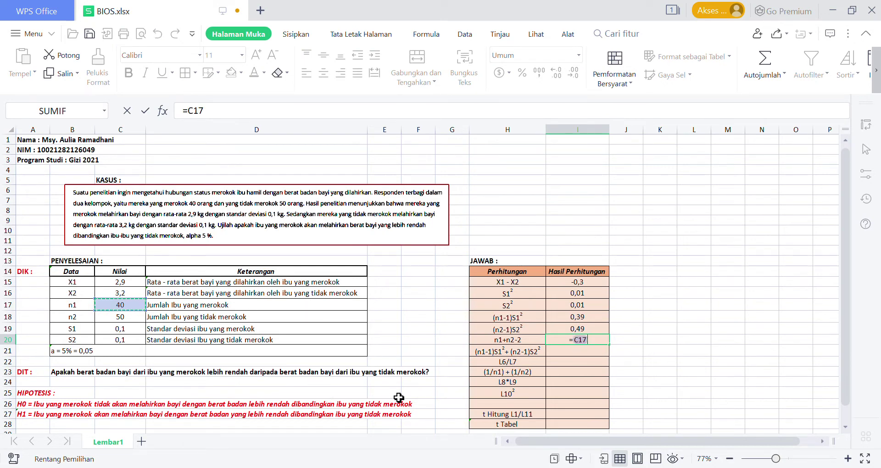
{"action": "type", "text": "+"}
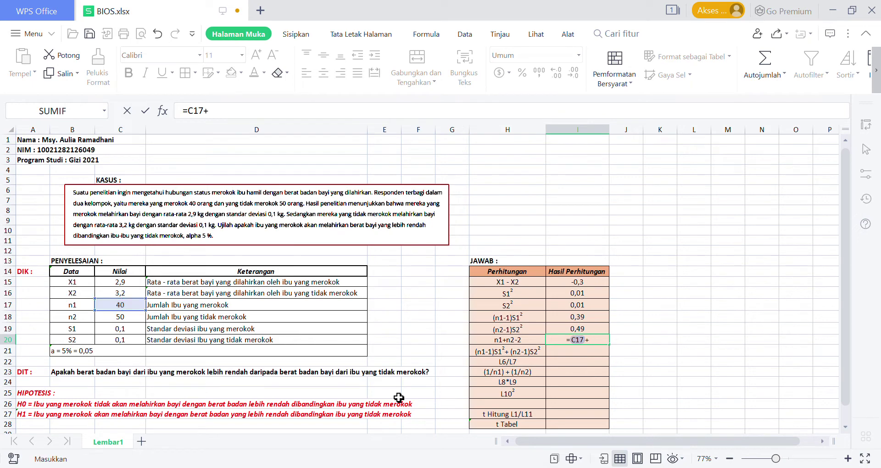
{"action": "left_click", "coordinate": [138, 322]}
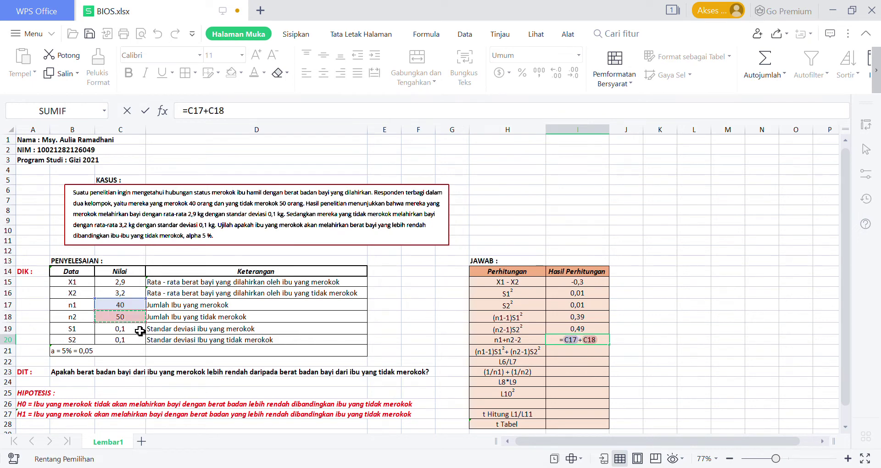
{"action": "type", "text": "-2"}
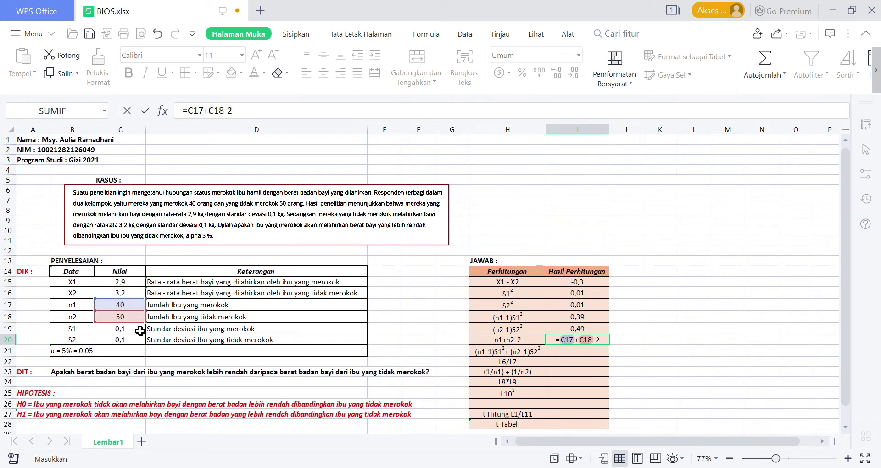
{"action": "key", "text": "Return"}
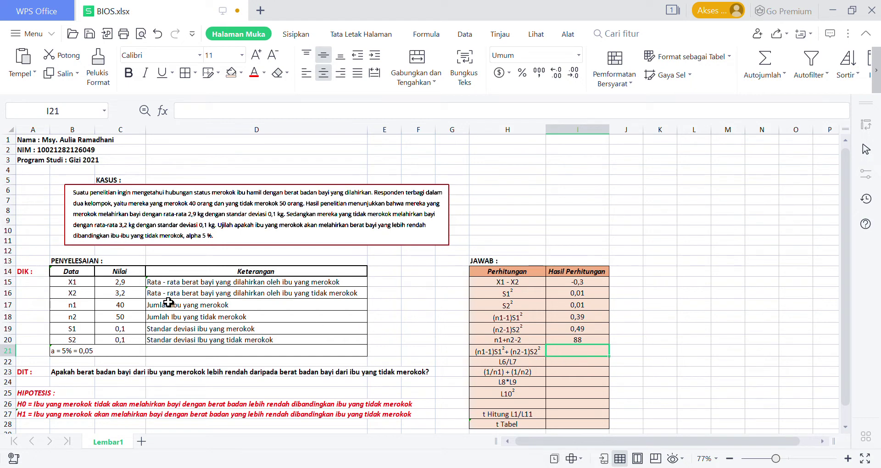
- Calculate (n1-1)S1² + (n2-1)S2² in I21 with the formula =(C17-1)*C19^2+(C18-1)*C20^2
{"action": "type", "text": "="}
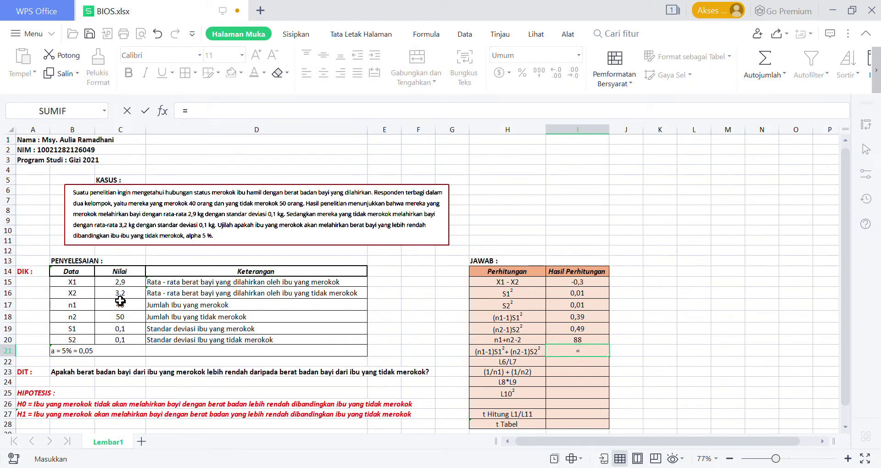
{"action": "type", "text": "("}
{"action": "left_click", "coordinate": [115, 309]}
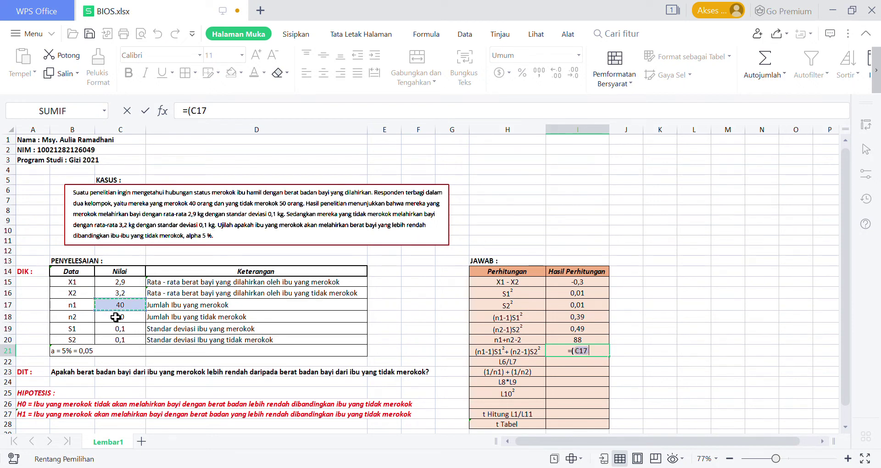
{"action": "type", "text": "-"}
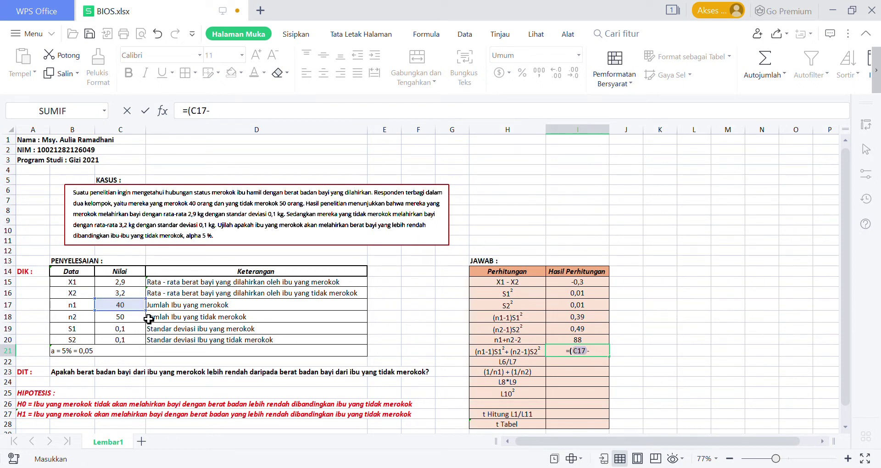
{"action": "type", "text": "1)*"}
{"action": "left_click", "coordinate": [130, 333]}
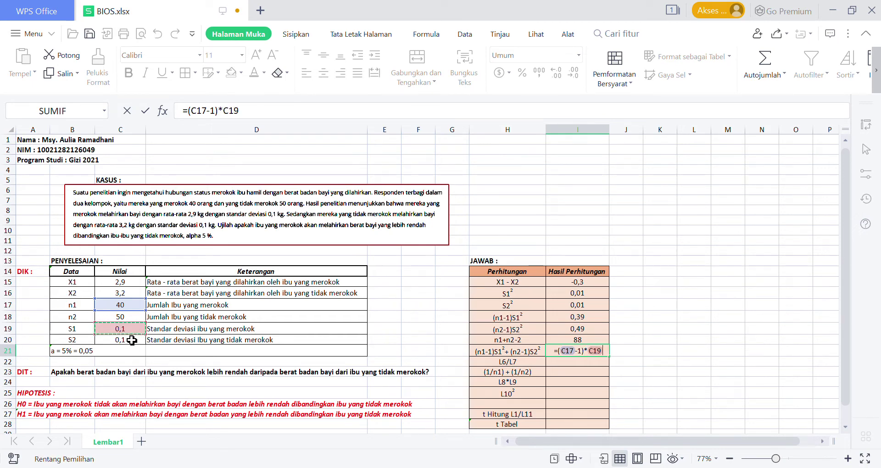
{"action": "type", "text": "^2"}
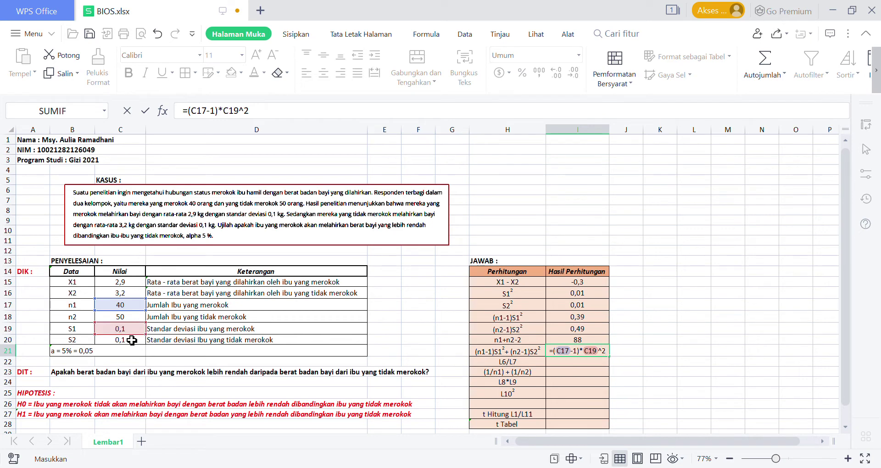
{"action": "type", "text": "+"}
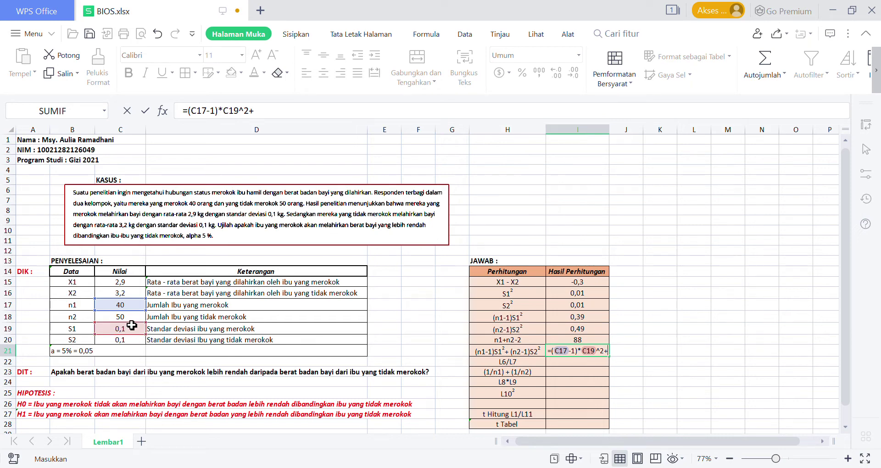
{"action": "type", "text": "("}
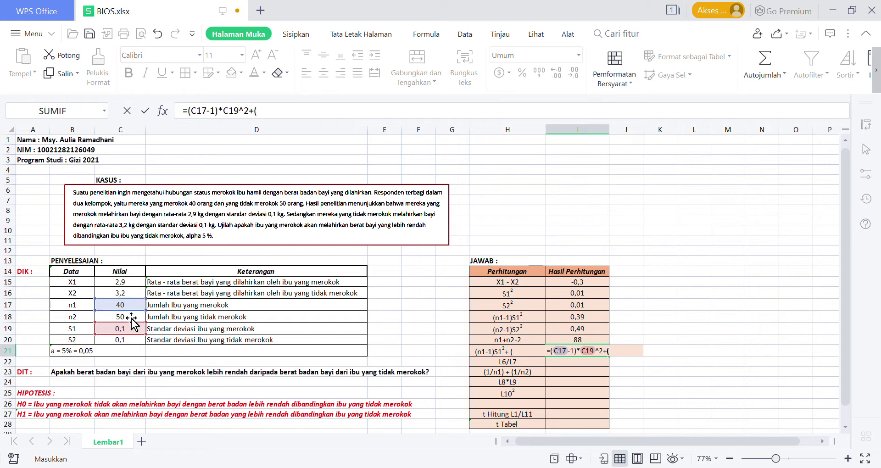
{"action": "left_click", "coordinate": [132, 321]}
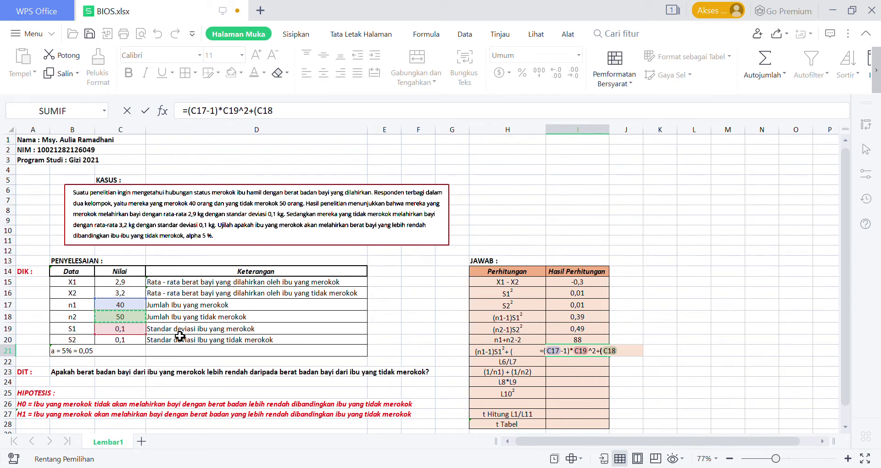
{"action": "type", "text": "-1"}
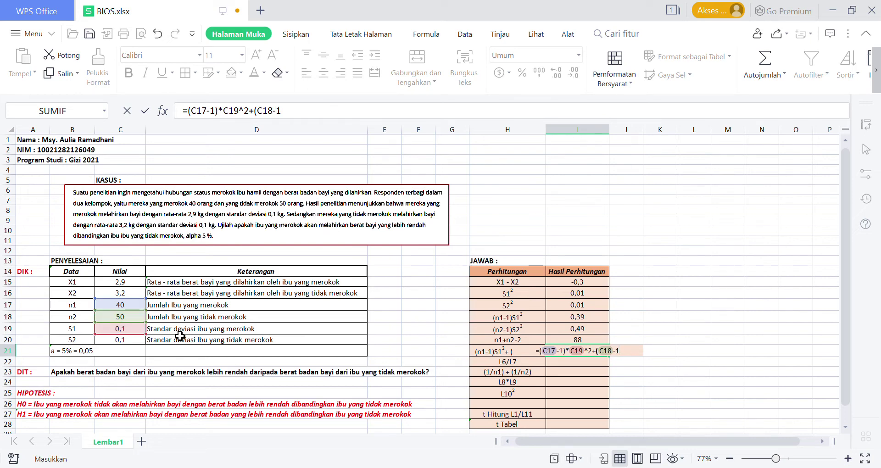
{"action": "type", "text": ")*"}
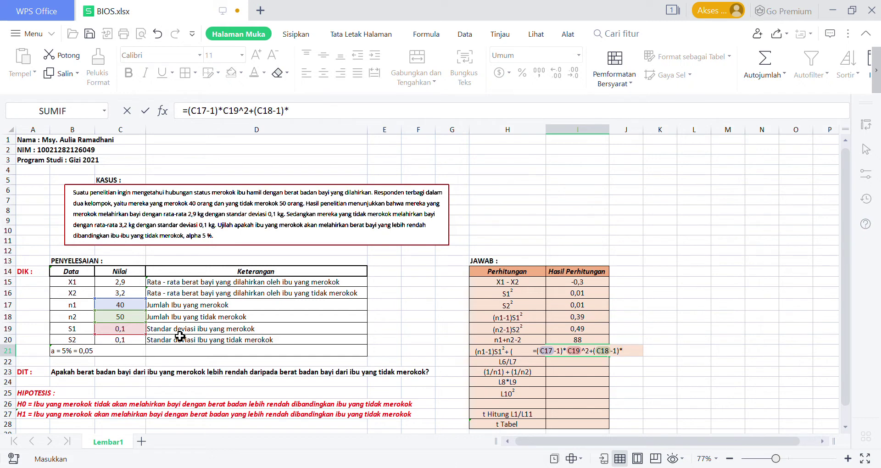
{"action": "left_click", "coordinate": [138, 345]}
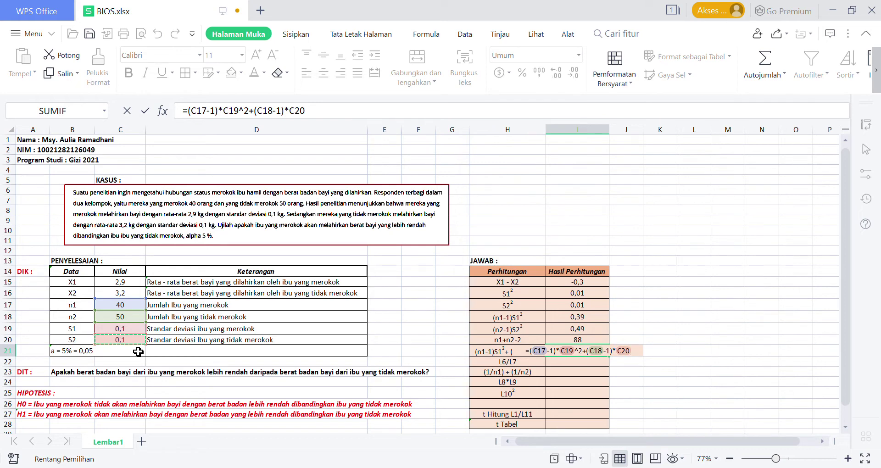
{"action": "type", "text": "^"}
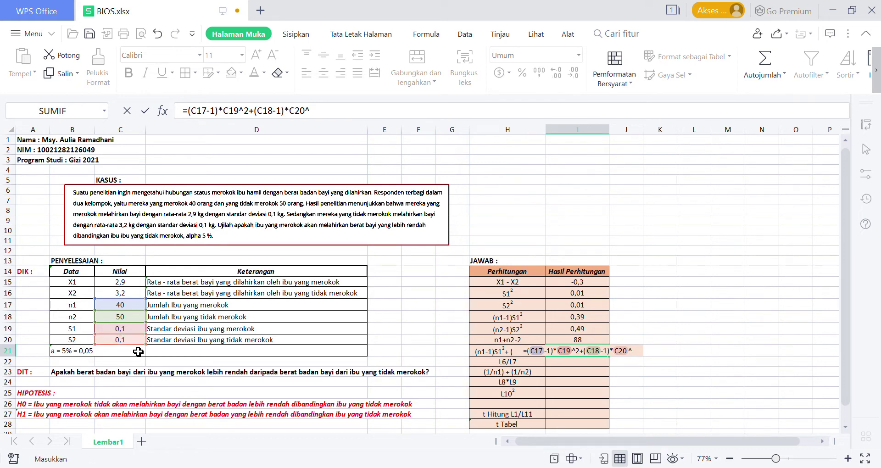
{"action": "type", "text": "2"}
{"action": "key", "text": "Return"}
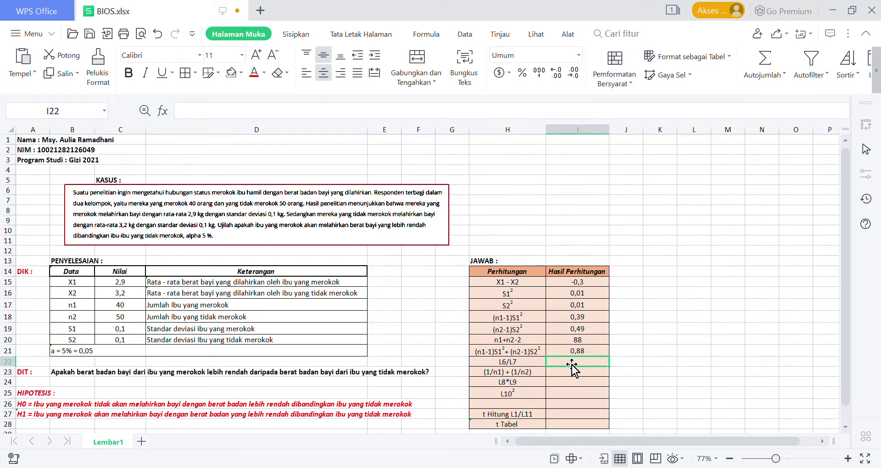
- Calculate the L6/L7 row in I22 by dividing I20 by I21 with the formula =I20/I21
{"action": "type", "text": "="}
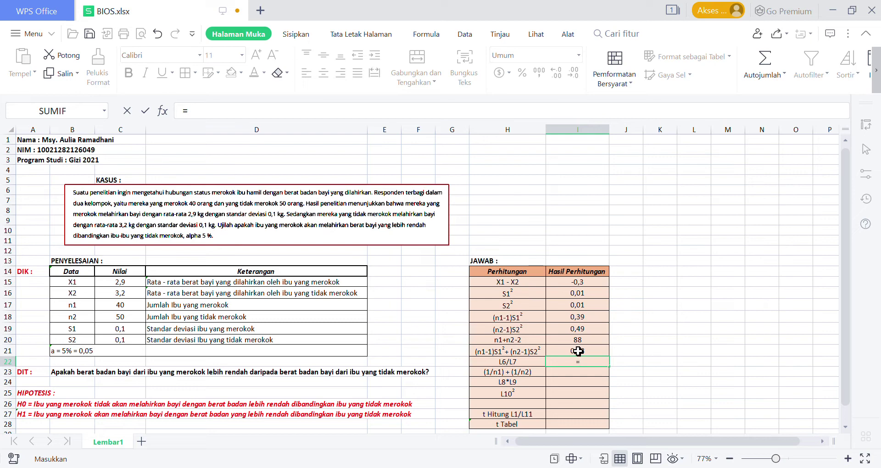
{"action": "key", "text": "Up"}
{"action": "key", "text": "Up"}
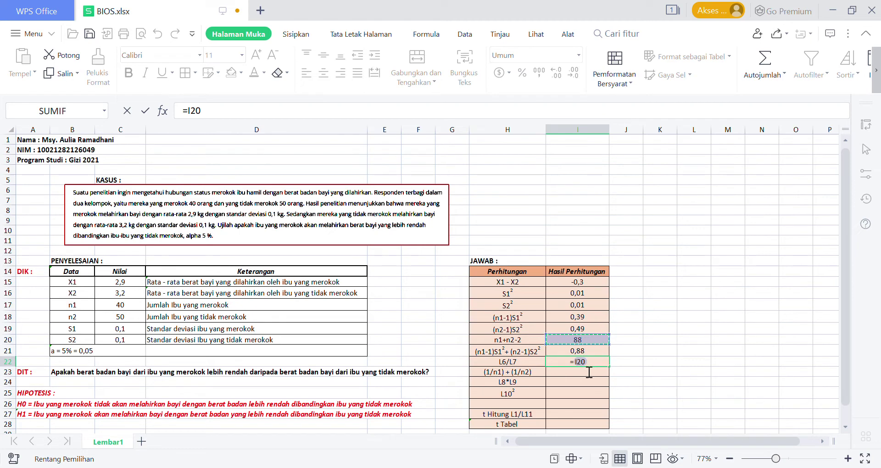
{"action": "type", "text": "/"}
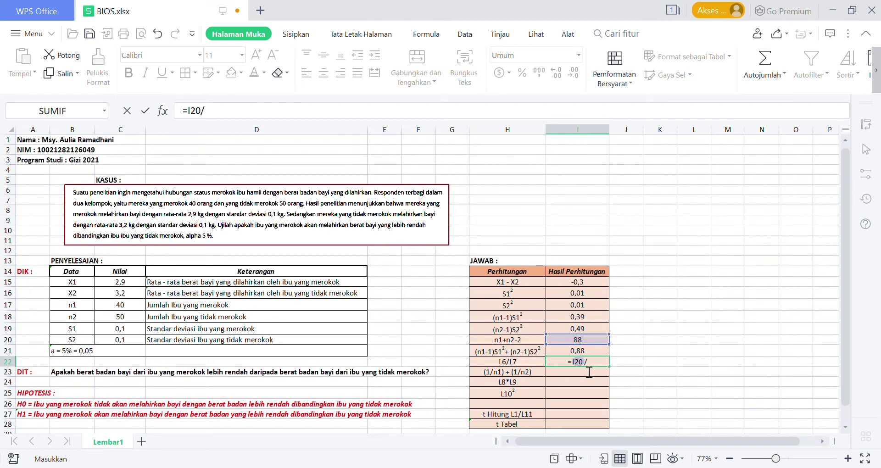
{"action": "left_click", "coordinate": [588, 354]}
{"action": "key", "text": "Return"}
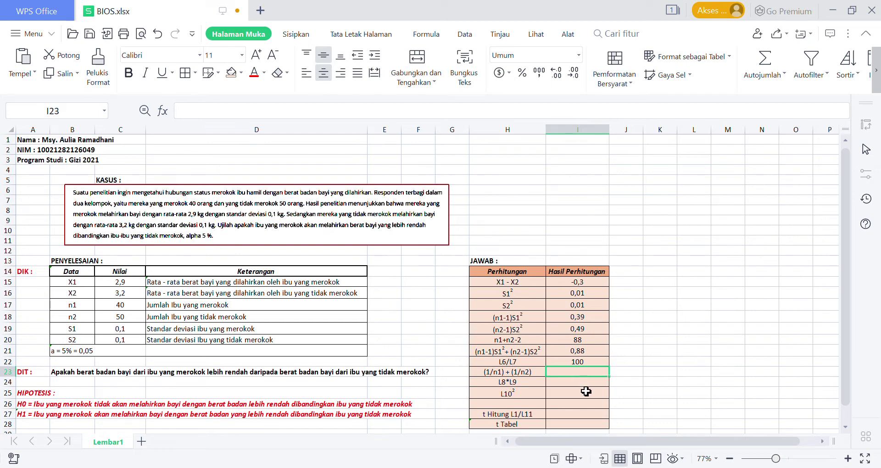
- Correct the row label in H22 to read L7/L6, and select the result cell beside it
{"action": "key", "text": "Up"}
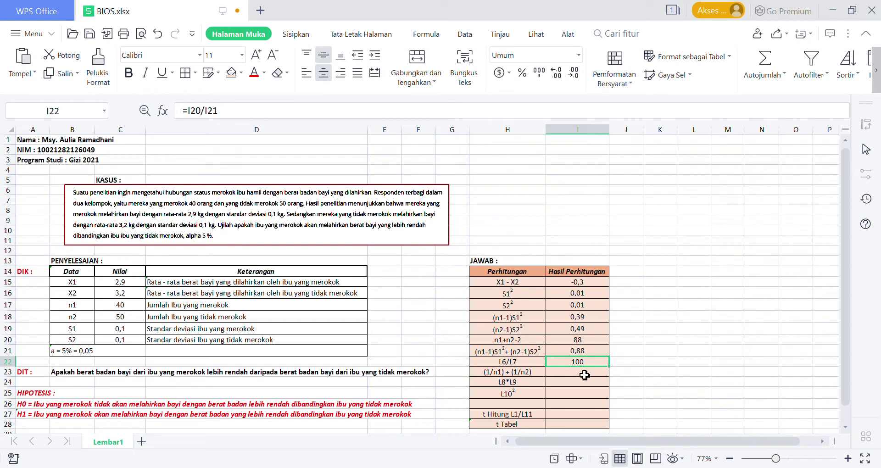
{"action": "key", "text": "Left"}
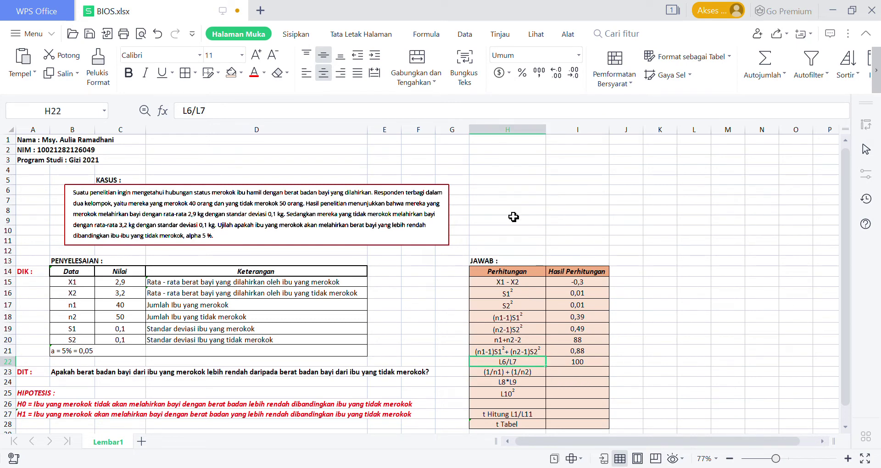
{"action": "left_click", "coordinate": [192, 111]}
{"action": "key", "text": "BackSpace"}
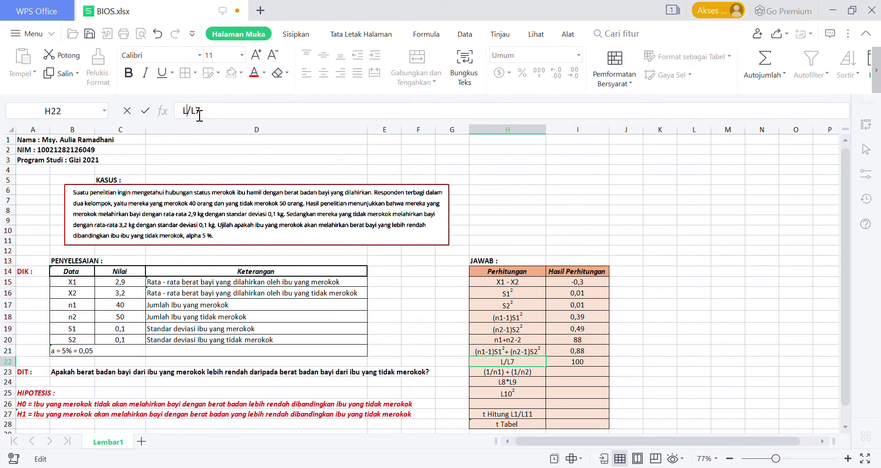
{"action": "type", "text": "7"}
{"action": "key", "text": "BackSpace"}
{"action": "type", "text": "6"}
{"action": "left_click", "coordinate": [616, 394]}
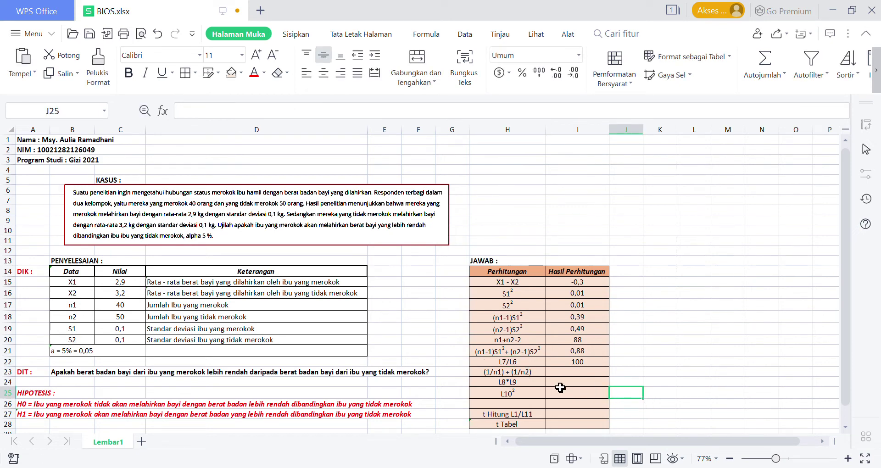
{"action": "left_click", "coordinate": [567, 362]}
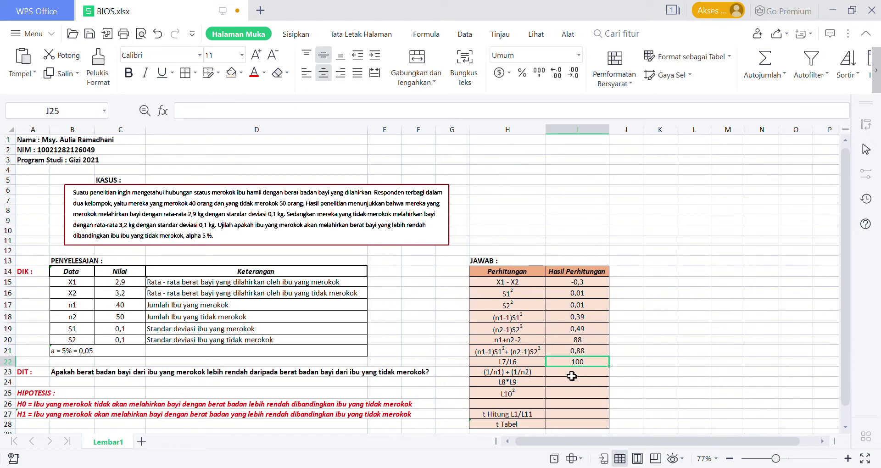
- Replace the L7/L6 result in I22 with the formula =I21/I20
{"action": "key", "text": "BackSpace"}
{"action": "key", "text": "Return"}
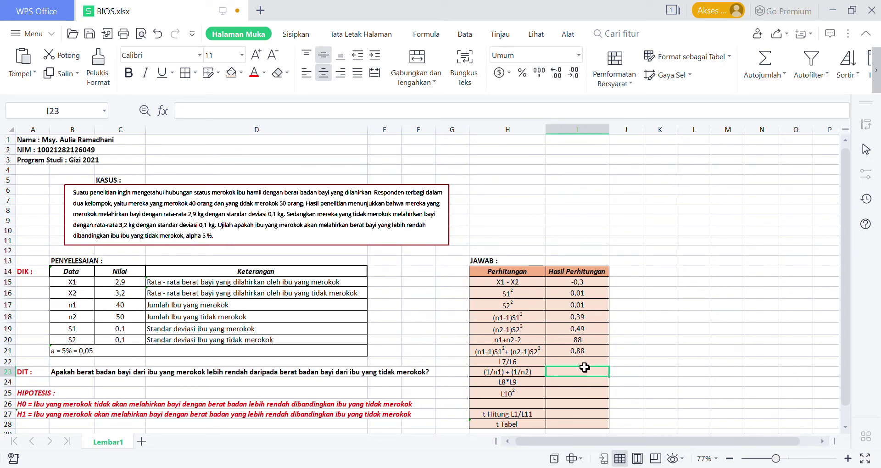
{"action": "key", "text": "Up"}
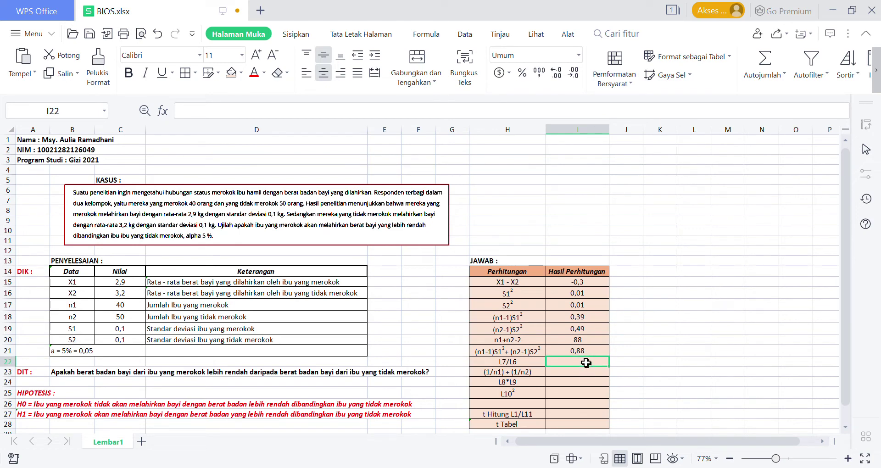
{"action": "type", "text": "="}
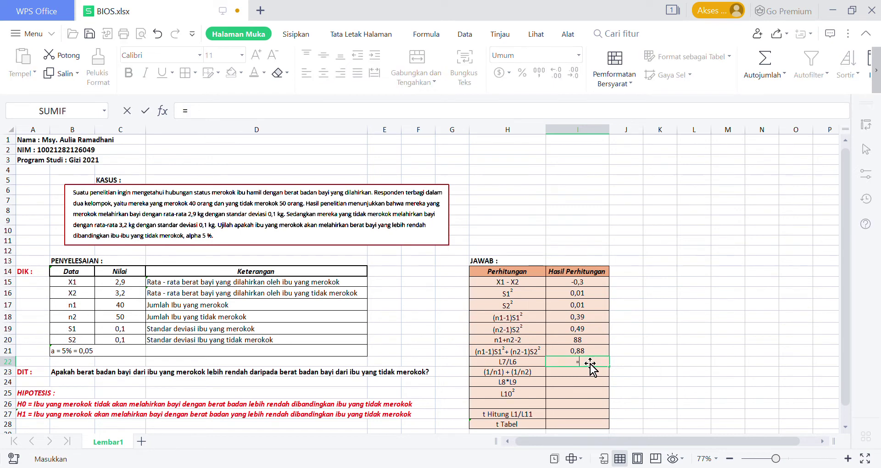
{"action": "left_click", "coordinate": [581, 354]}
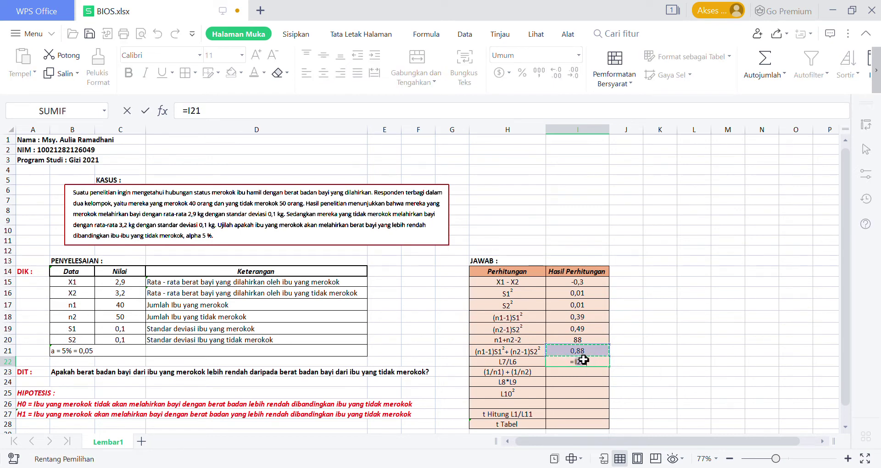
{"action": "type", "text": "/"}
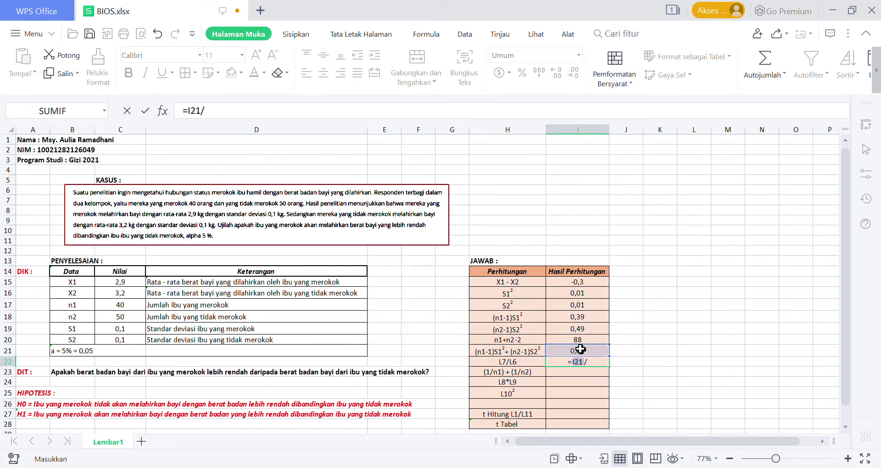
{"action": "type", "text": "I20"}
{"action": "key", "text": "Return"}
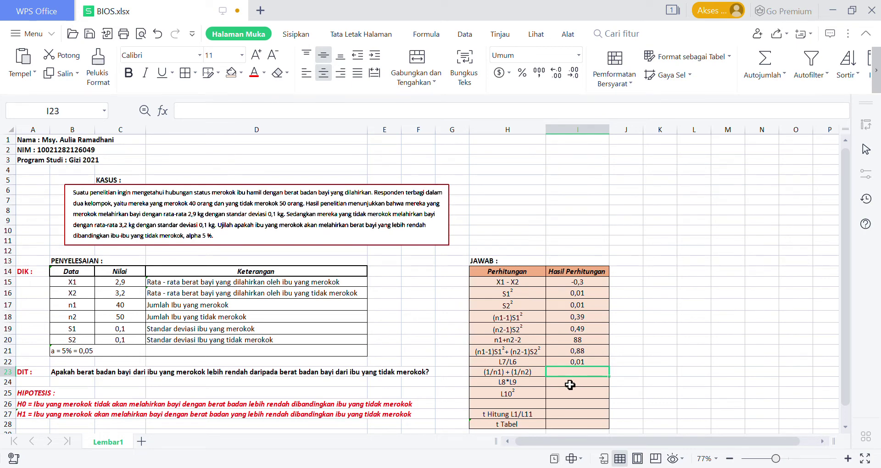
- Calculate (1/n1) + (1/n2) in I23 with the formula =(1/C17)+(1/C18)
{"action": "type", "text": "="}
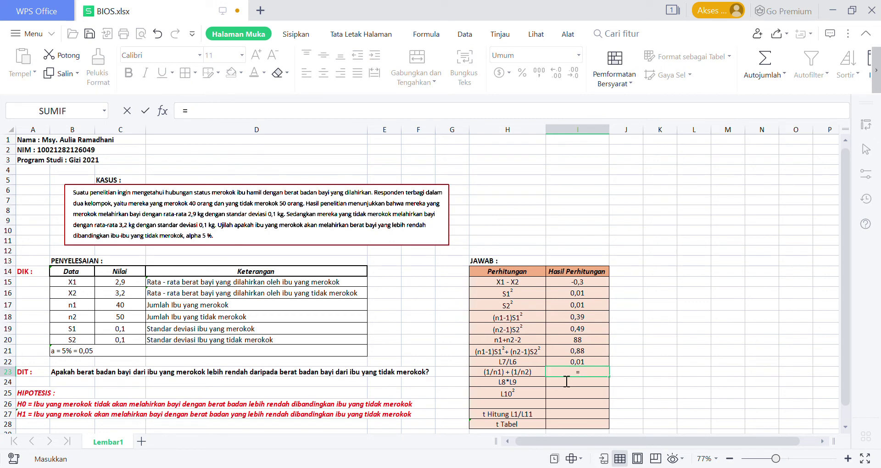
{"action": "type", "text": "(1/"}
{"action": "left_click", "coordinate": [119, 304]}
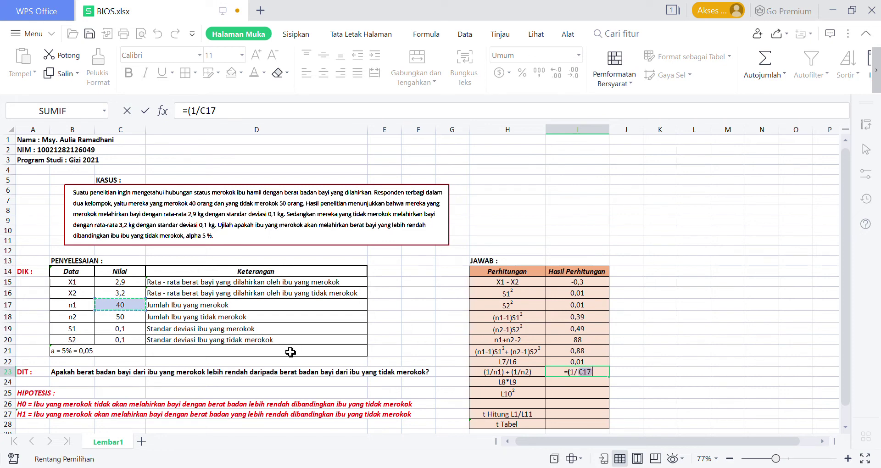
{"action": "type", "text": ")"}
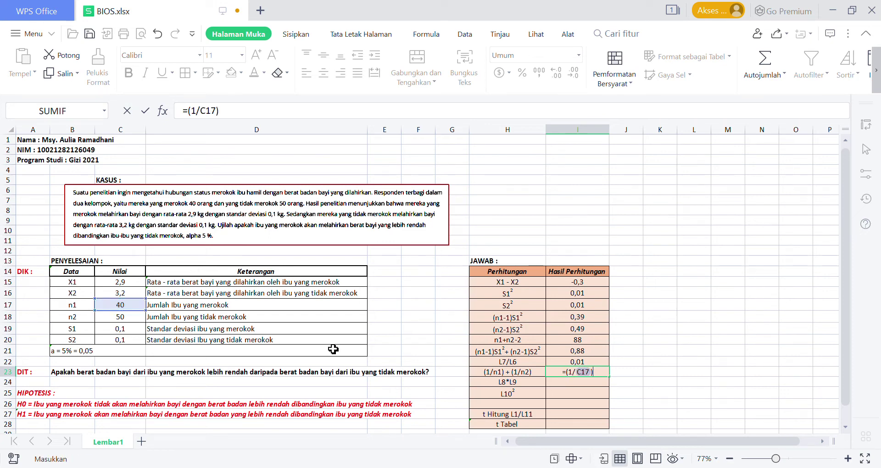
{"action": "type", "text": "+(1/"}
{"action": "left_click", "coordinate": [119, 316]}
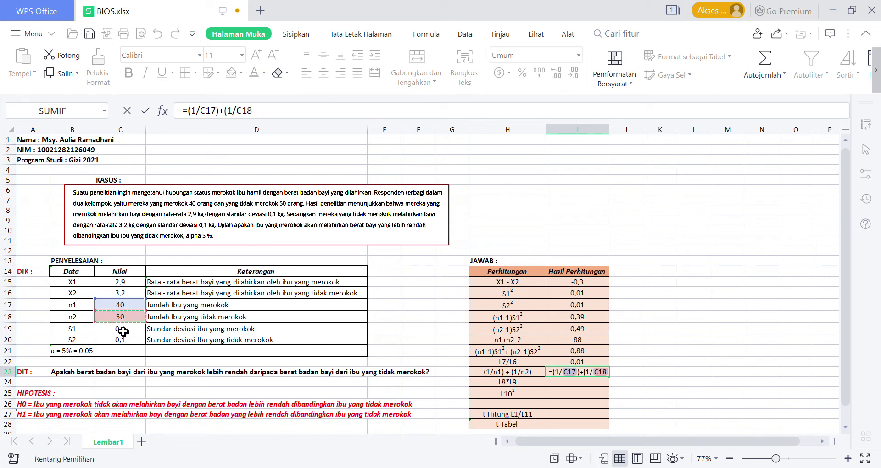
{"action": "type", "text": ")"}
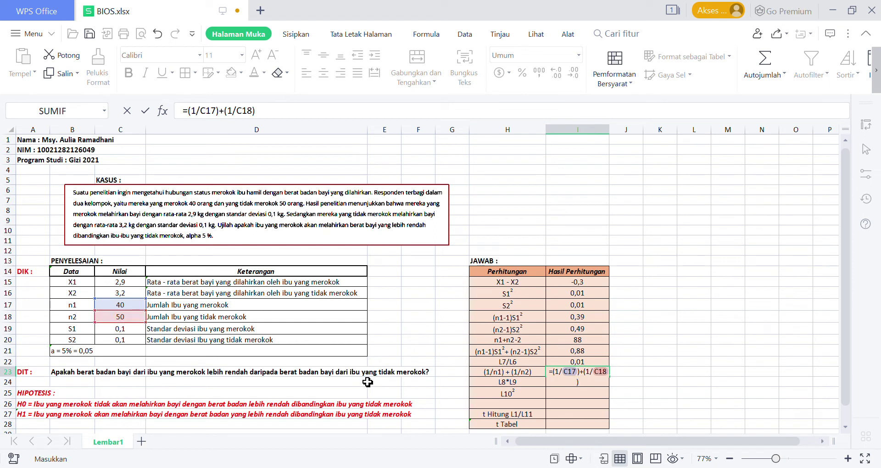
{"action": "key", "text": "Return"}
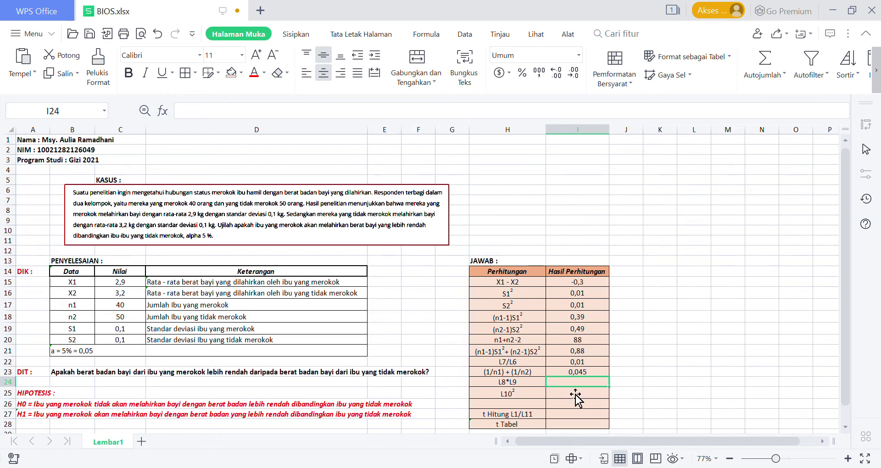
- Try the formula =I22/I23 for the L8*L9 row in I24, and clear the cell
{"action": "type", "text": "="}
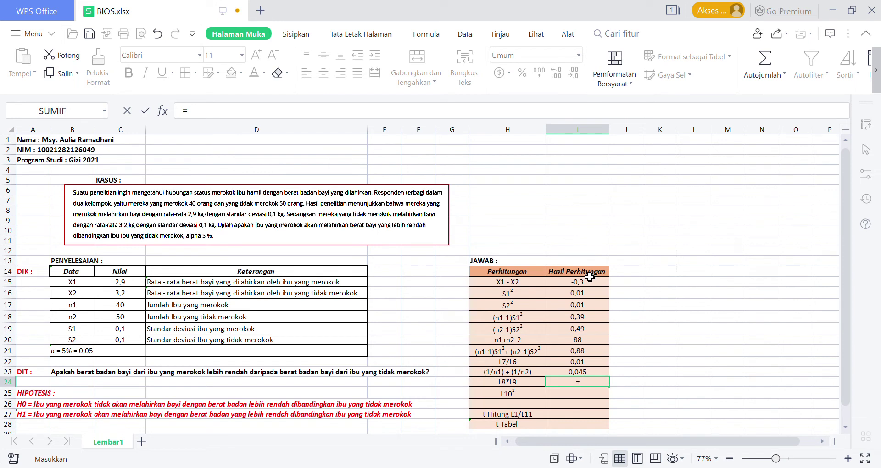
{"action": "left_click", "coordinate": [571, 356]}
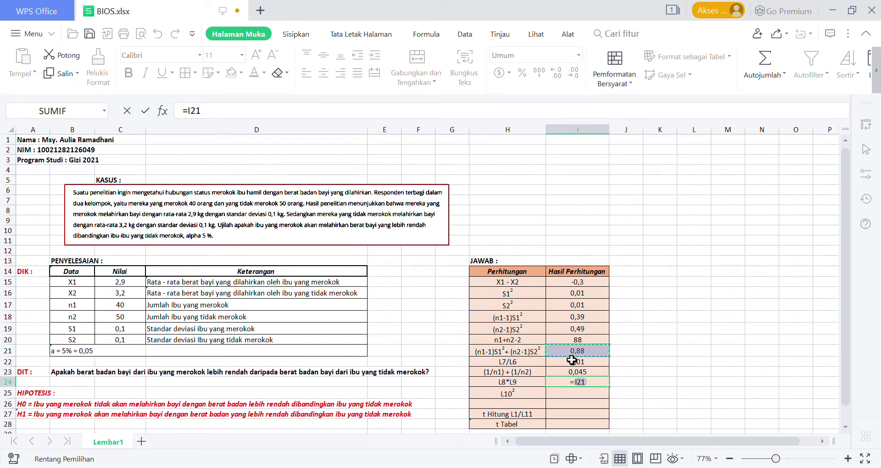
{"action": "left_click", "coordinate": [571, 372]}
{"action": "key", "text": "Up"}
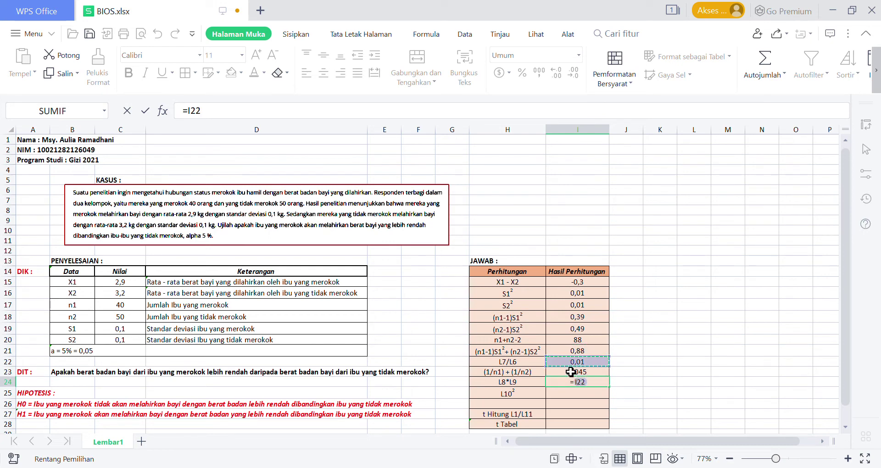
{"action": "type", "text": "/"}
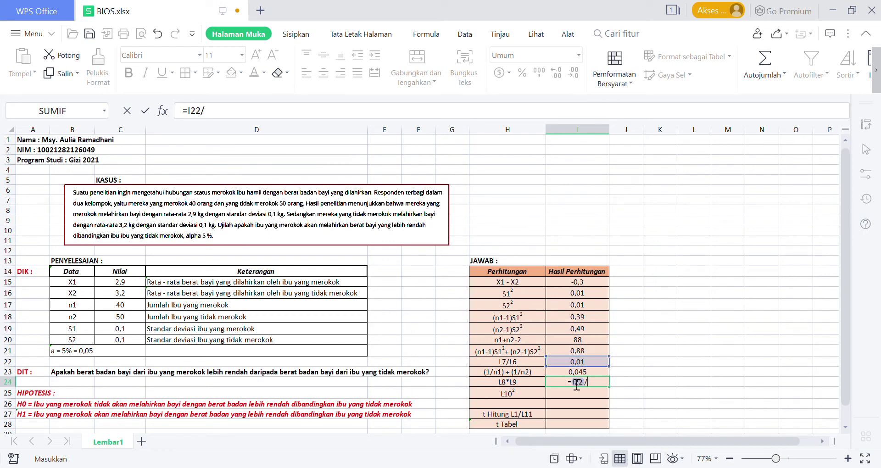
{"action": "key", "text": "Up"}
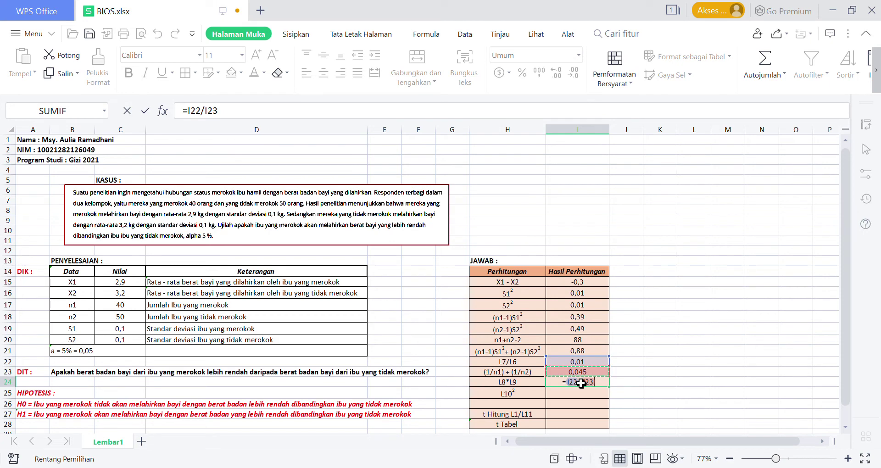
{"action": "key", "text": "Return"}
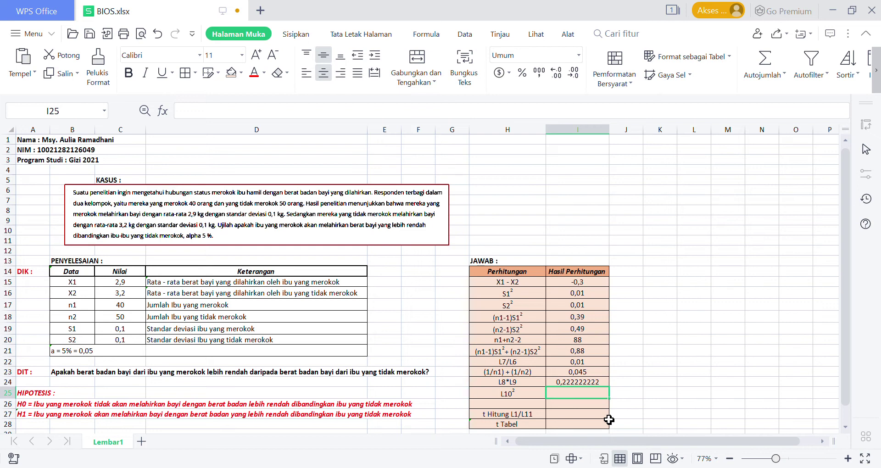
{"action": "left_click", "coordinate": [596, 383]}
{"action": "key", "text": "BackSpace"}
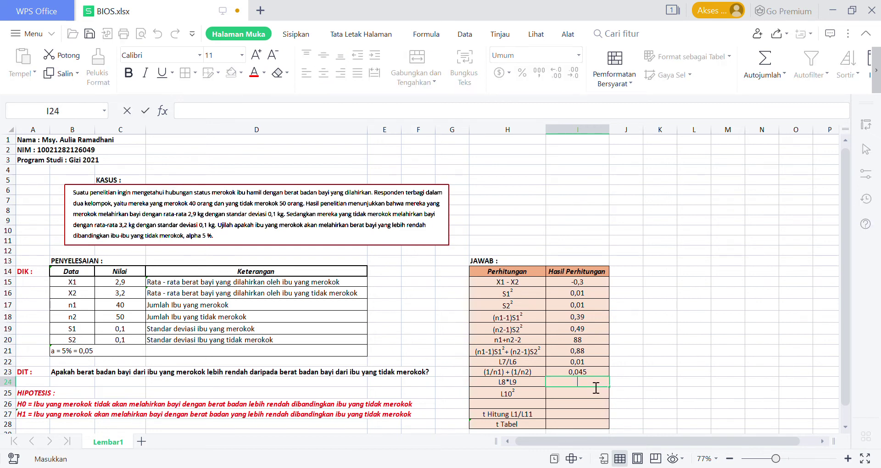
{"action": "left_click", "coordinate": [628, 397]}
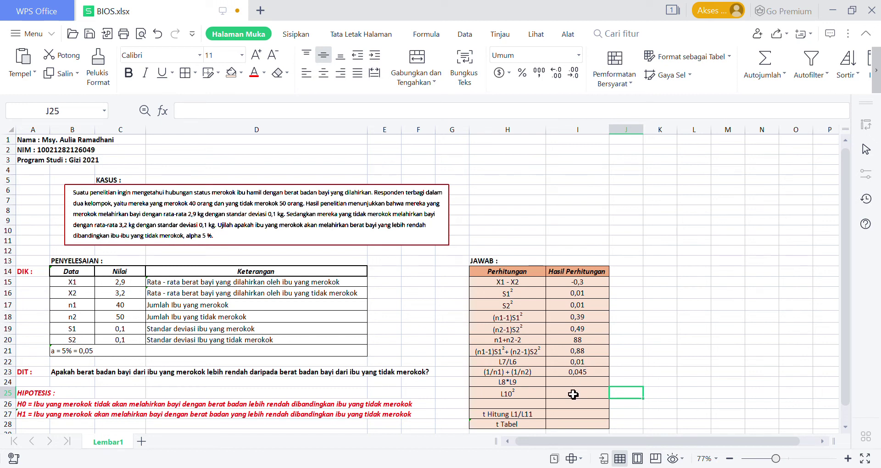
- Try to calculate the L8*L9 row in I24 with the formula =I21*I22
{"action": "key", "text": "Left"}
{"action": "key", "text": "Up"}
{"action": "type", "text": "="}
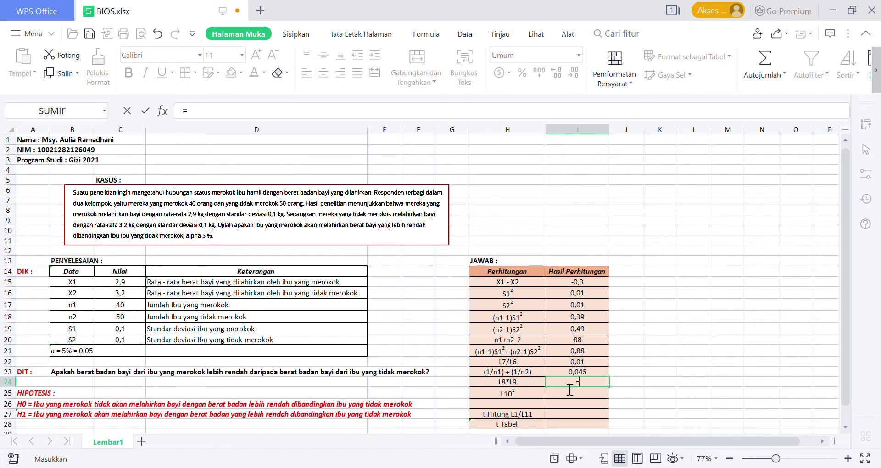
{"action": "left_click", "coordinate": [578, 354]}
{"action": "type", "text": "*"}
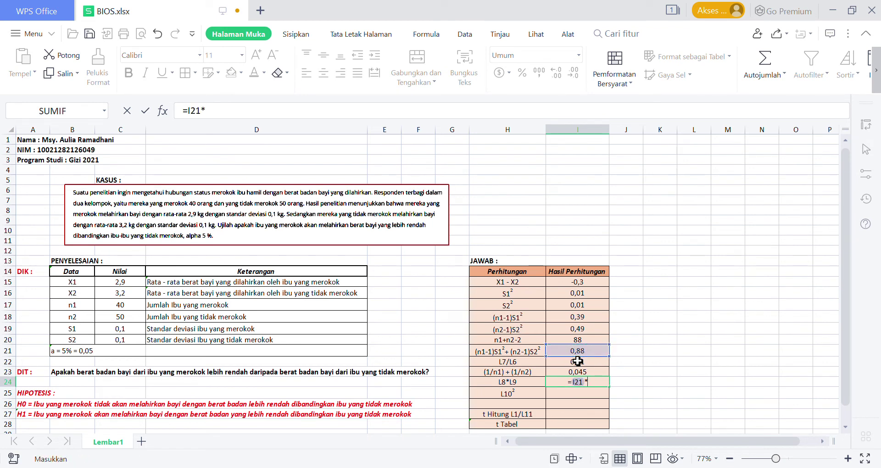
{"action": "left_click", "coordinate": [587, 364]}
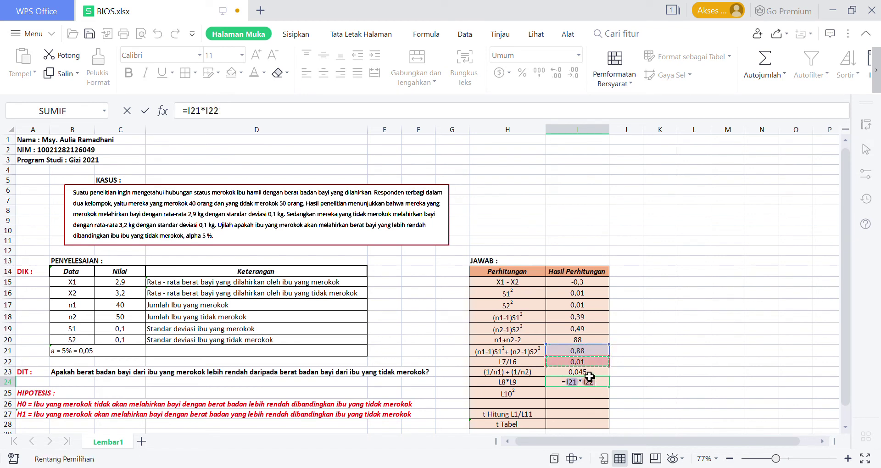
{"action": "key", "text": "Return"}
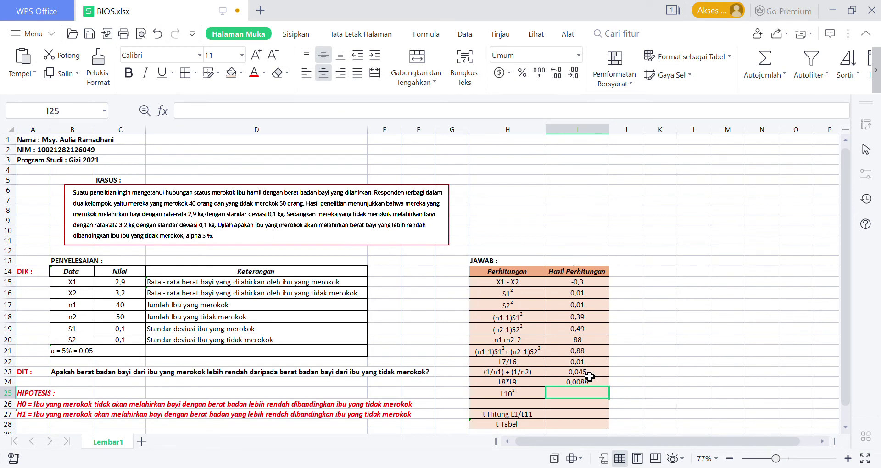
- Replace the L8*L9 formula in I24 with =I22*I23, and reselect the cell to check it
{"action": "key", "text": "Up"}
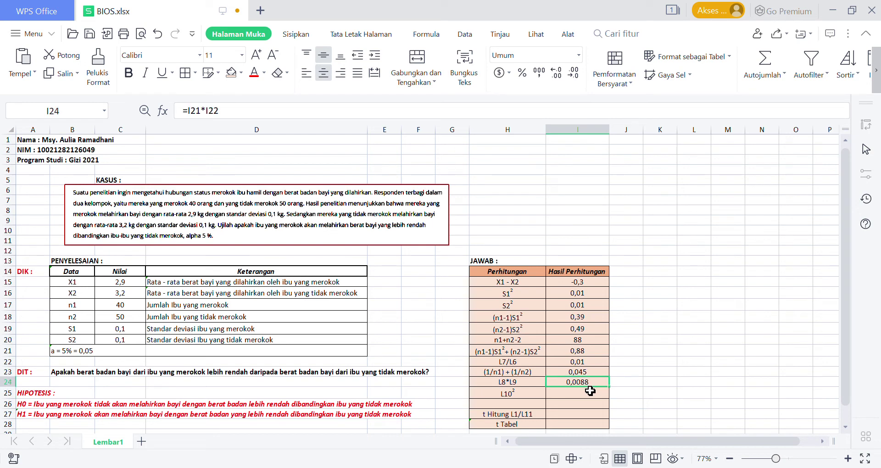
{"action": "key", "text": "BackSpace"}
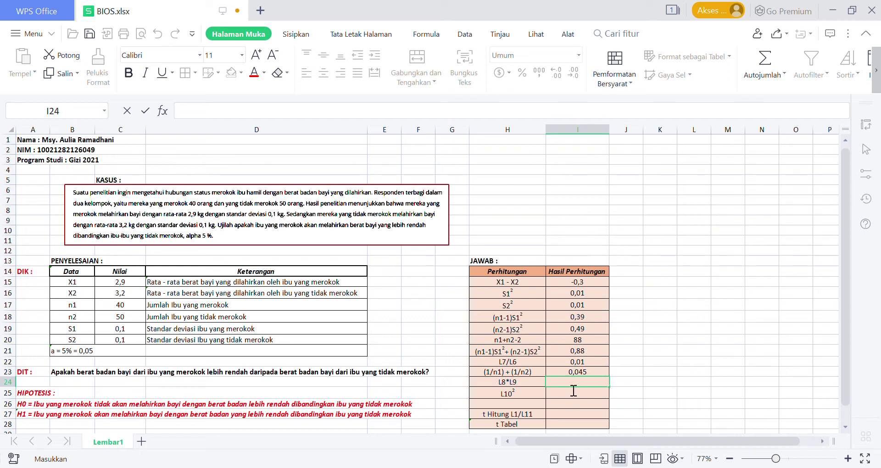
{"action": "type", "text": "="}
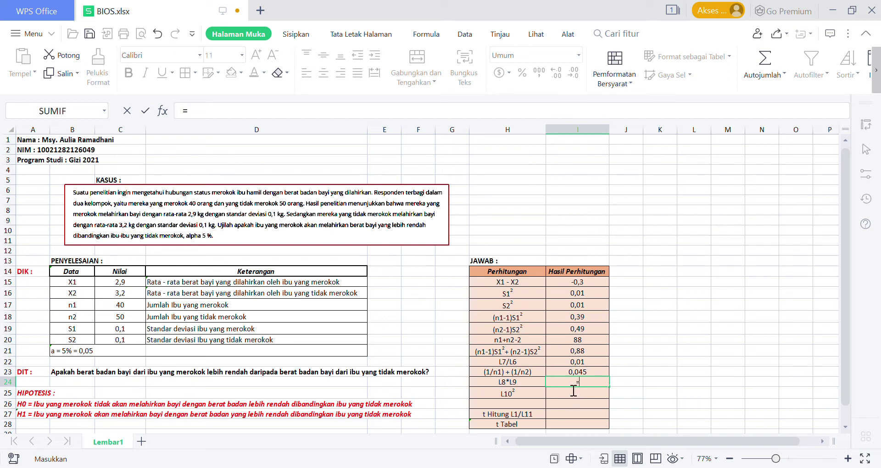
{"action": "left_click", "coordinate": [583, 363]}
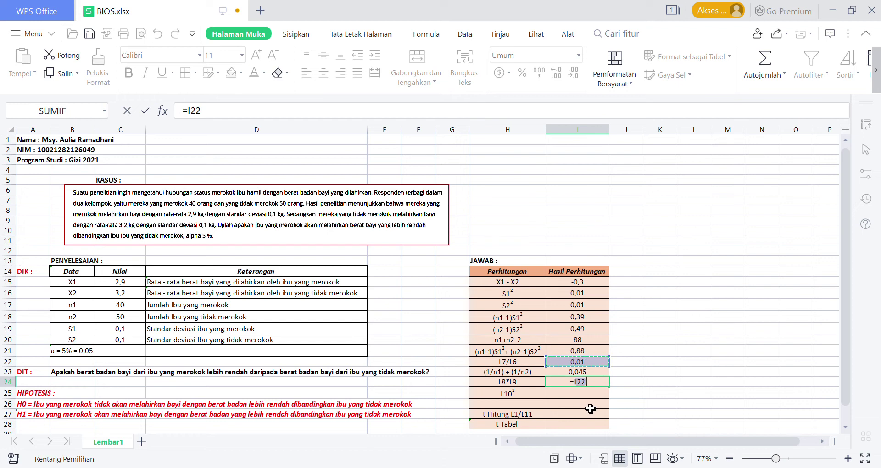
{"action": "type", "text": "*"}
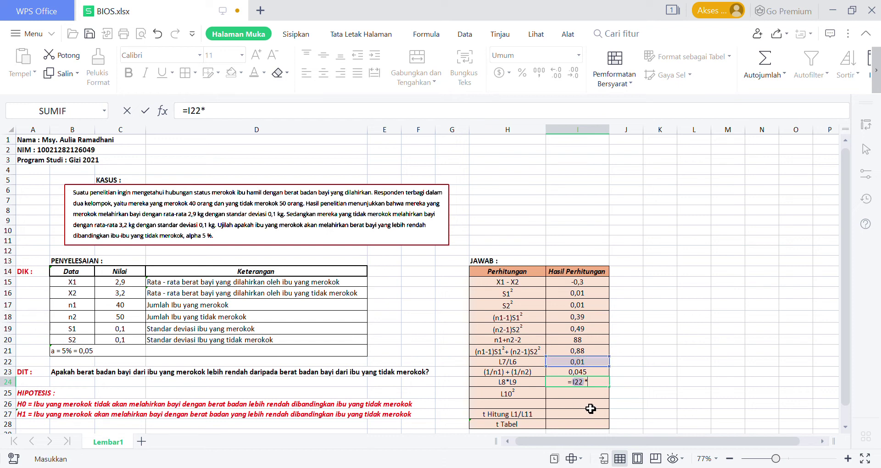
{"action": "key", "text": "Up"}
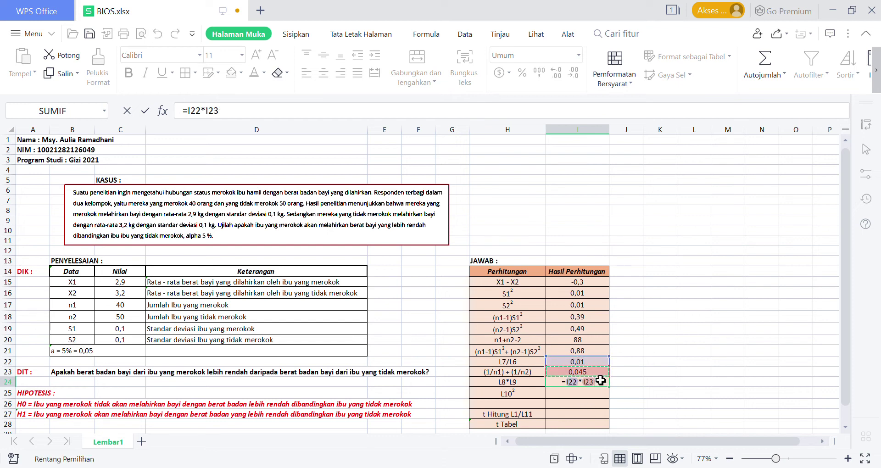
{"action": "key", "text": "Return"}
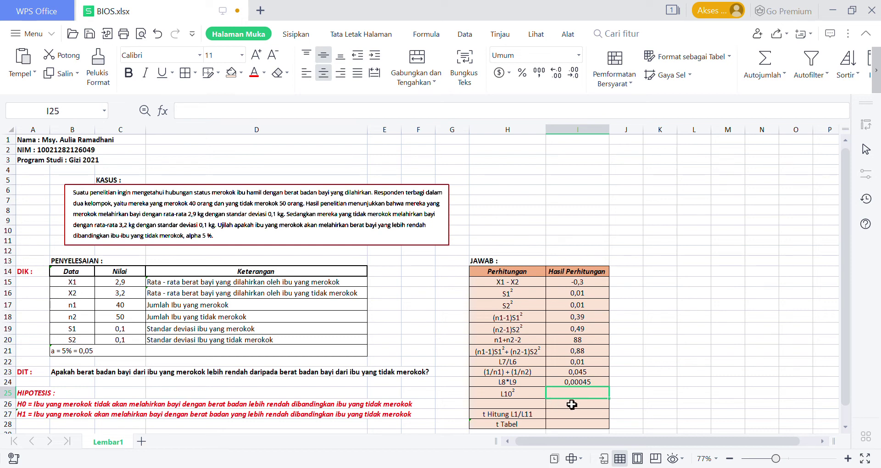
{"action": "key", "text": "Up"}
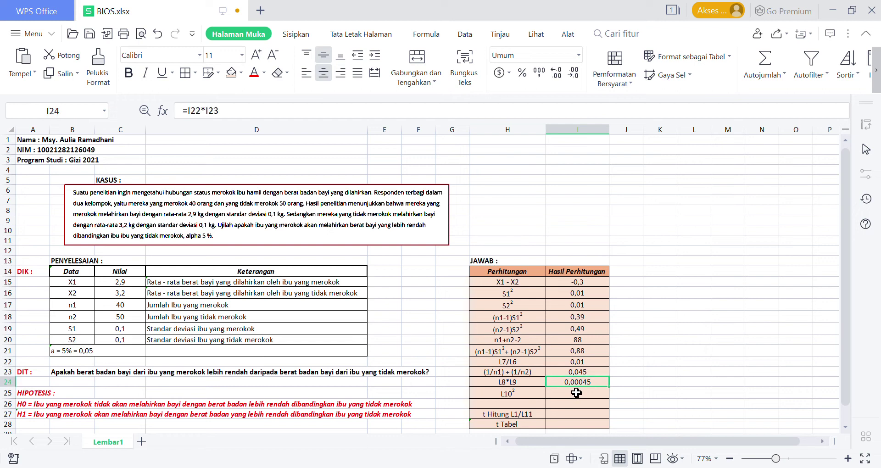
- Calculate the square of L10 in I25 with the formula =I24^2
{"action": "key", "text": "Down"}
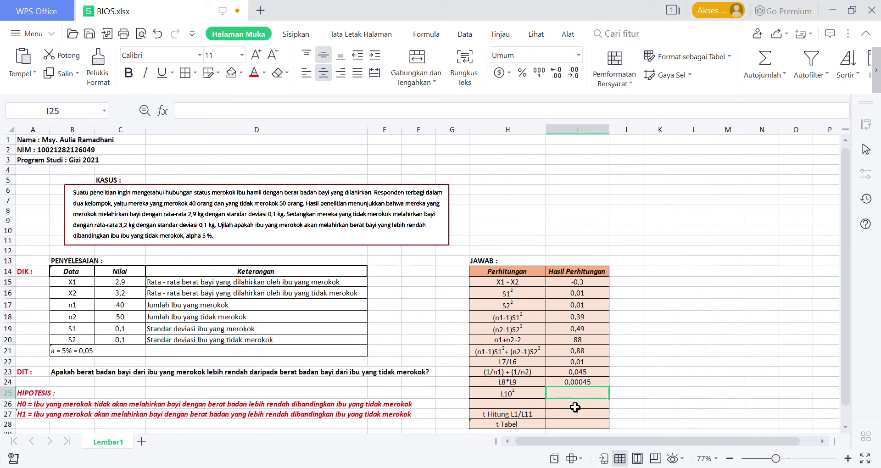
{"action": "type", "text": "+"}
{"action": "key", "text": "BackSpace"}
{"action": "type", "text": "="}
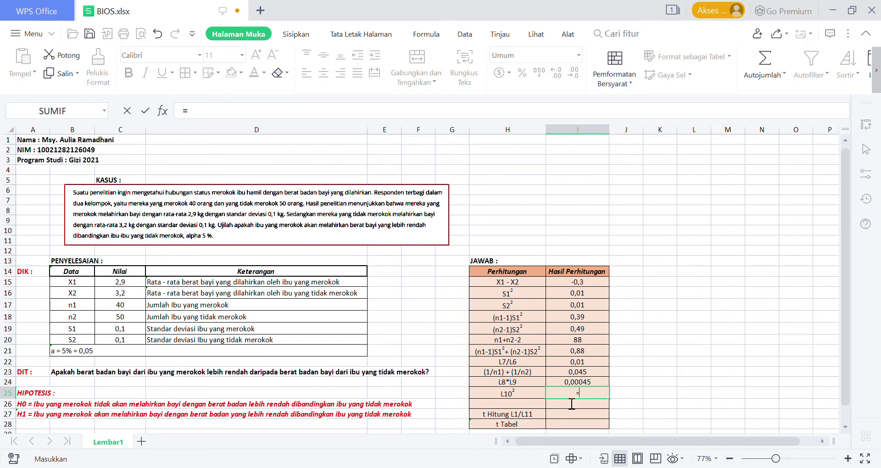
{"action": "left_click", "coordinate": [583, 383]}
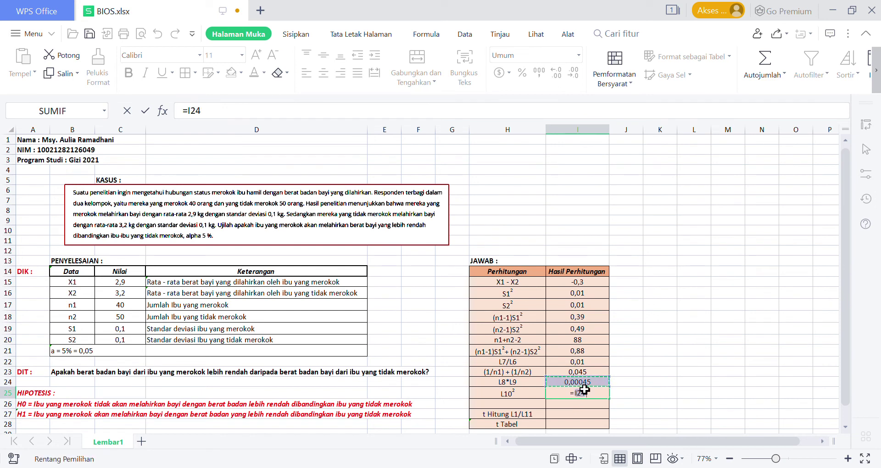
{"action": "type", "text": "^"}
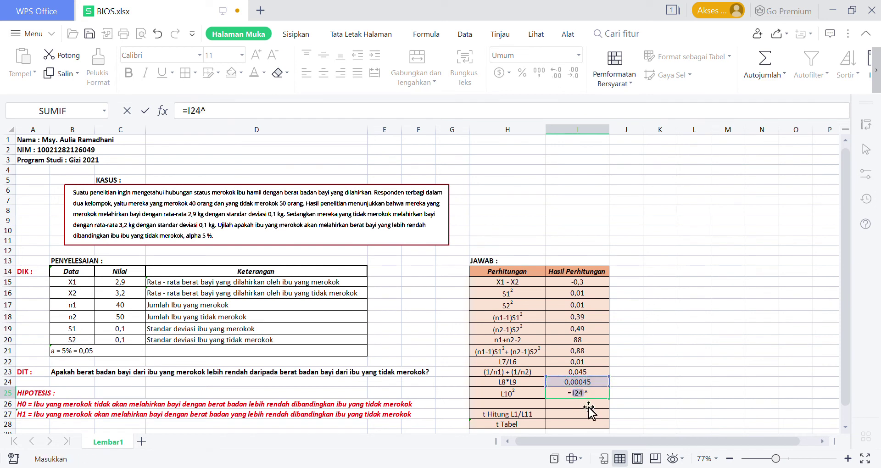
{"action": "type", "text": "2"}
{"action": "key", "text": "Return"}
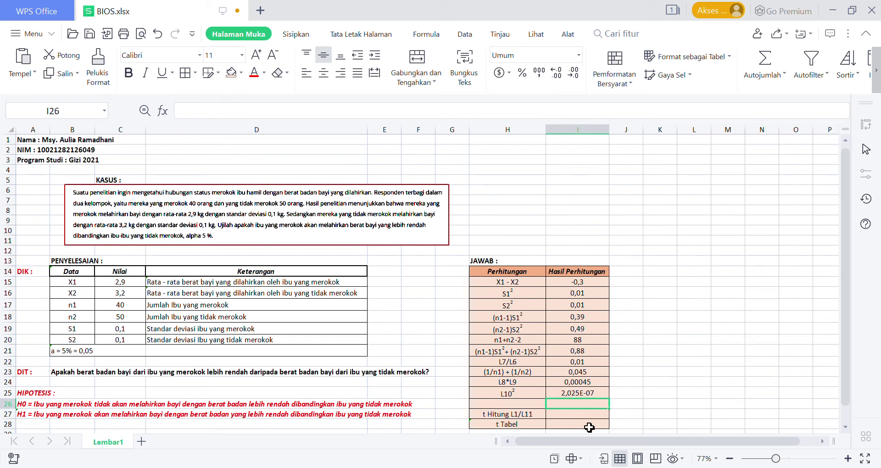
- Calculate the t Hitung L1/L11 row in I27 with the formula =I15/I25
{"action": "key", "text": "Down"}
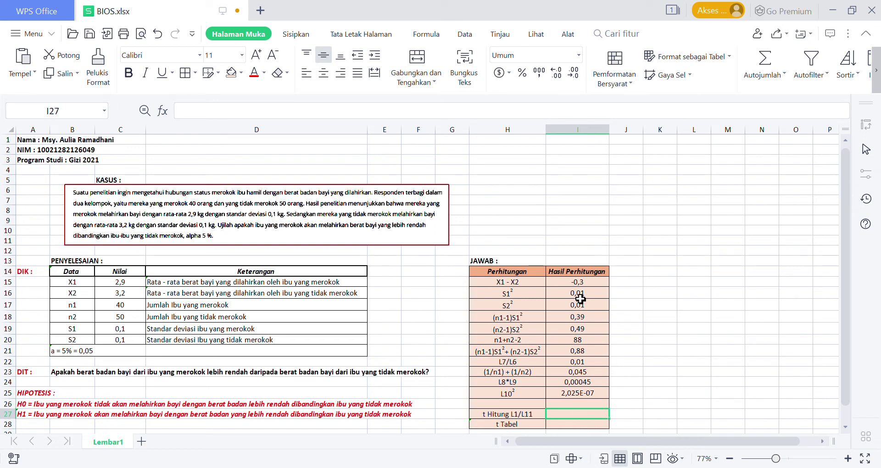
{"action": "type", "text": "="}
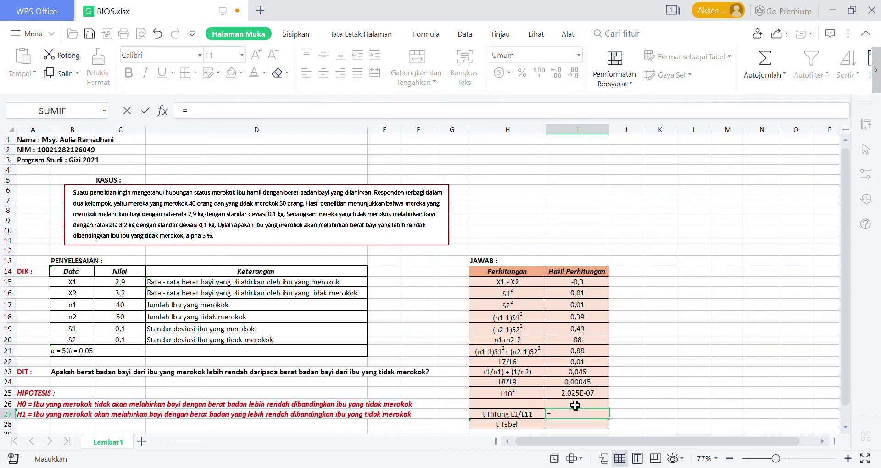
{"action": "left_click", "coordinate": [590, 285]}
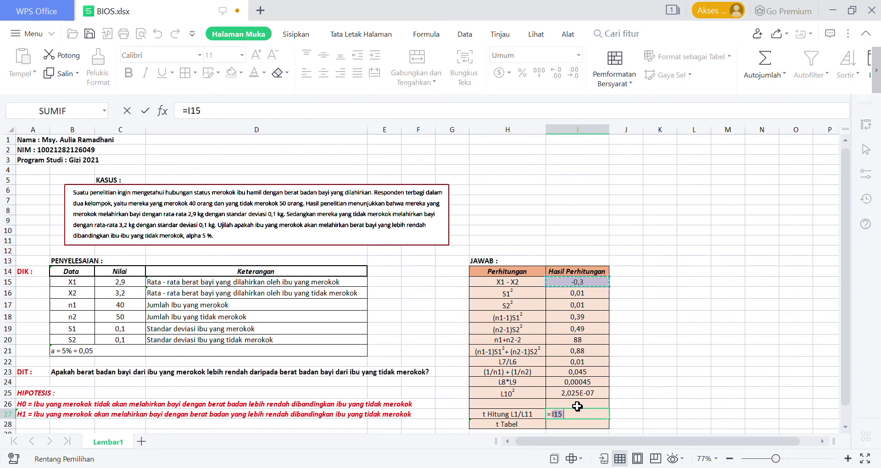
{"action": "type", "text": "/"}
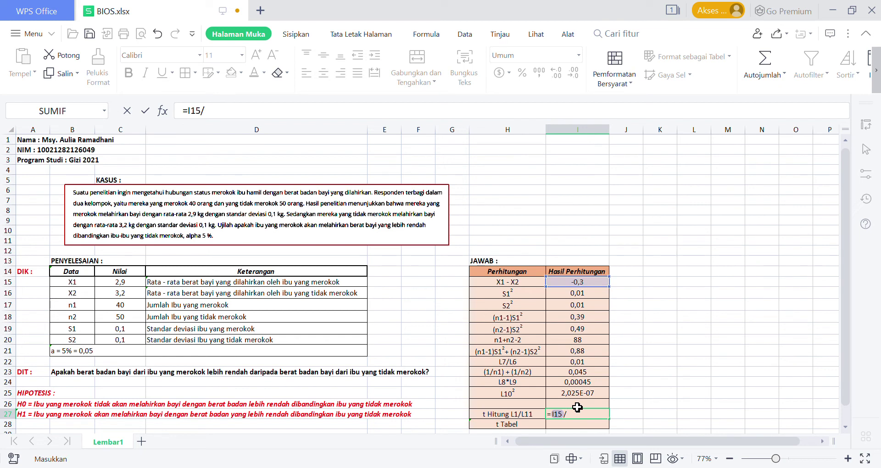
{"action": "key", "text": "Up"}
{"action": "key", "text": "Up"}
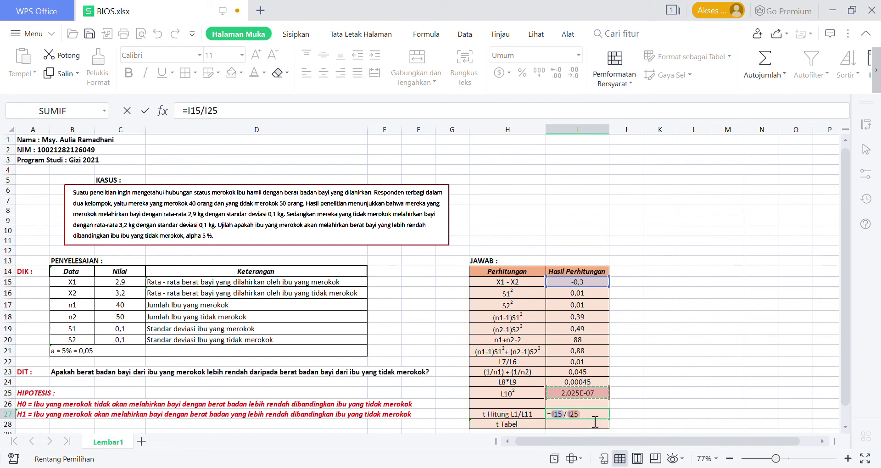
{"action": "key", "text": "Return"}
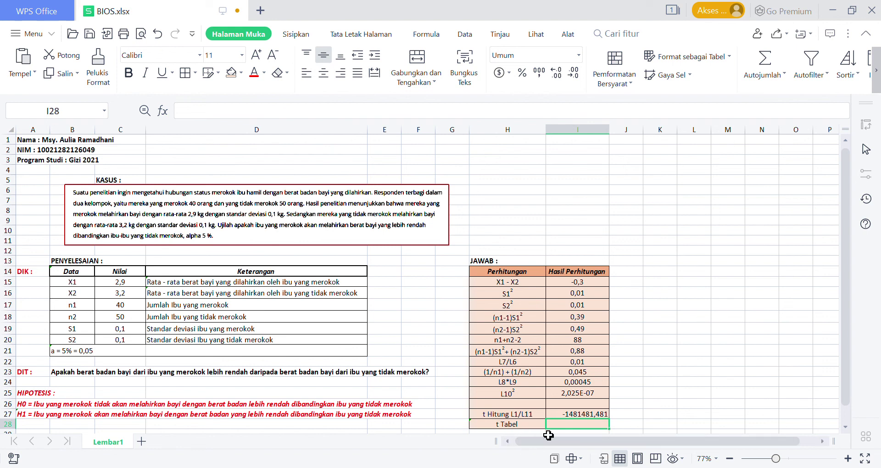
- Enter 1,662 as the t Tabel value in I28
{"action": "type", "text": "1,"}
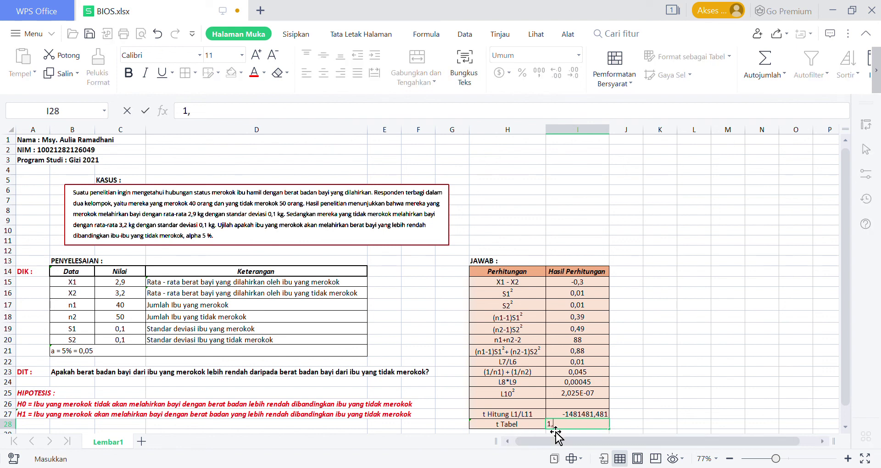
{"action": "type", "text": "662"}
{"action": "key", "text": "Return"}
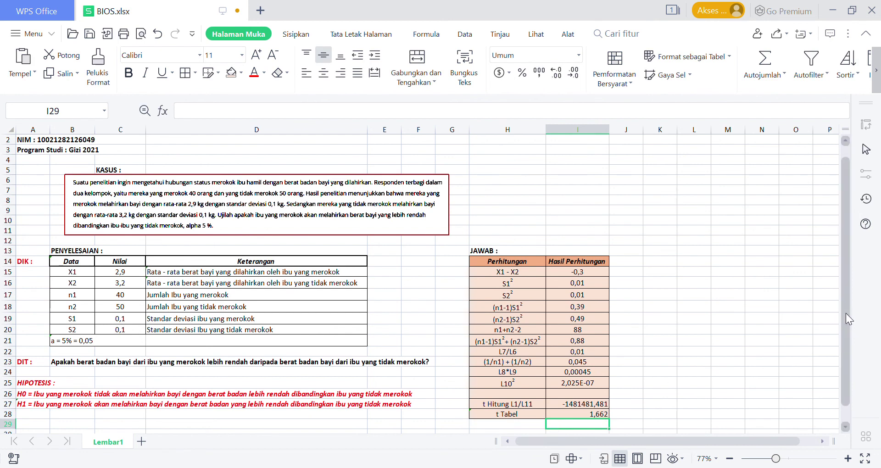